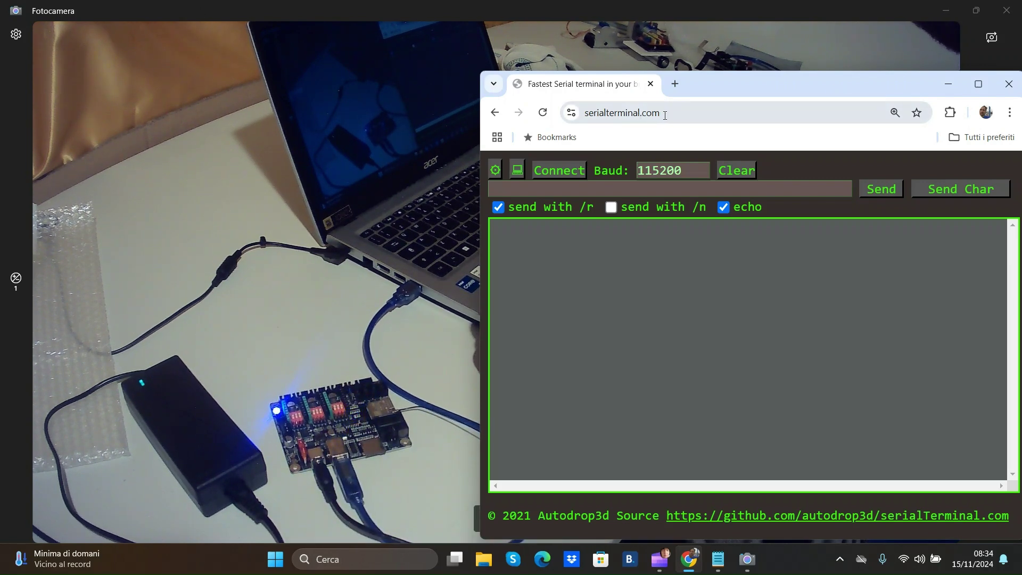
Link the web terminal to the USB Serial (COM3) port at 115200 baud.
{"action": "left_click_drag", "start_coordinate": [664, 115], "coordinate": [630, 117]}
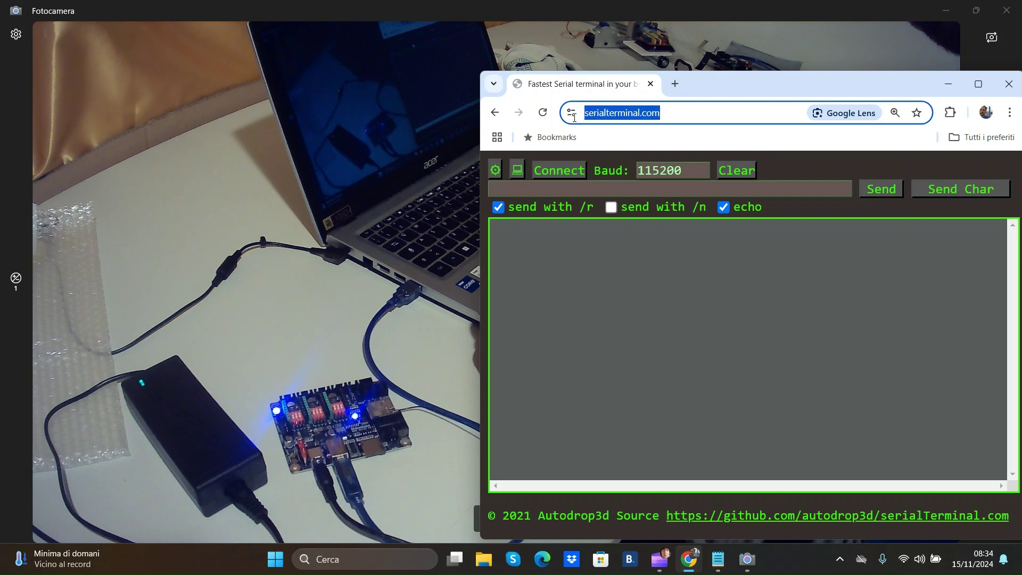
{"action": "left_click", "coordinate": [675, 116]}
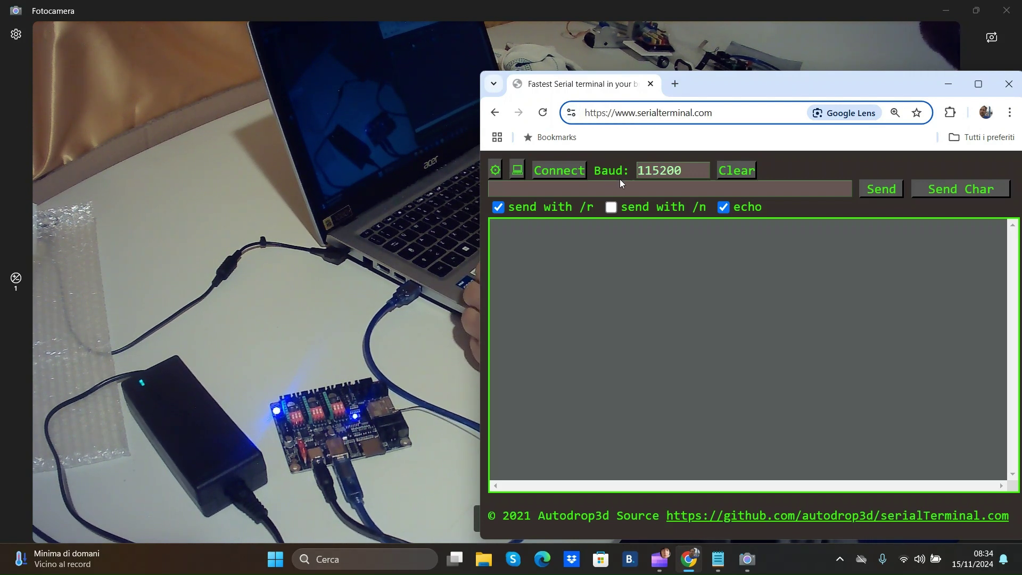
{"action": "left_click", "coordinate": [568, 170]}
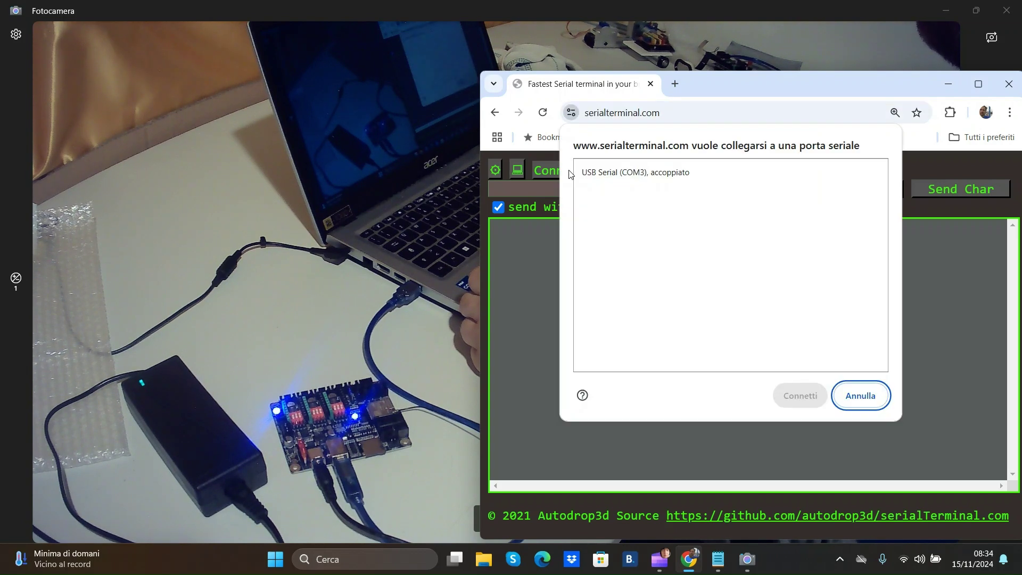
{"action": "left_click", "coordinate": [676, 177]}
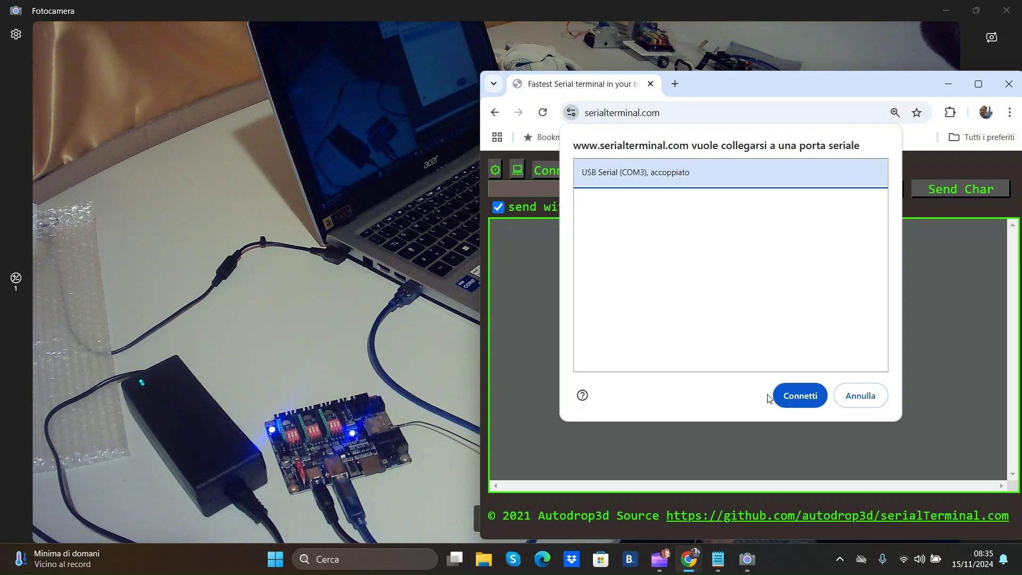
{"action": "left_click", "coordinate": [797, 396]}
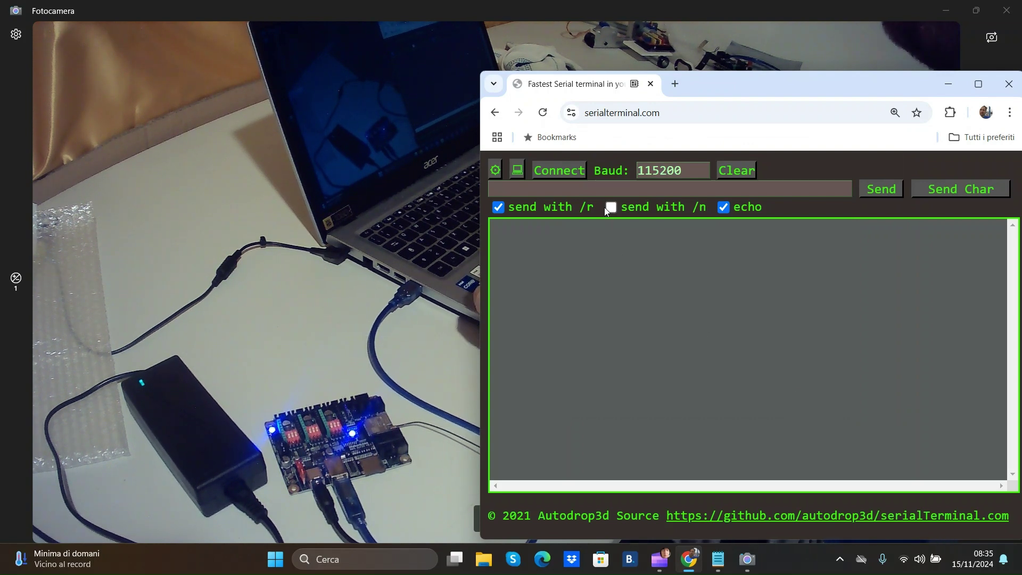
Send $esp to list the board's ESP command settings.
{"action": "left_click", "coordinate": [603, 190]}
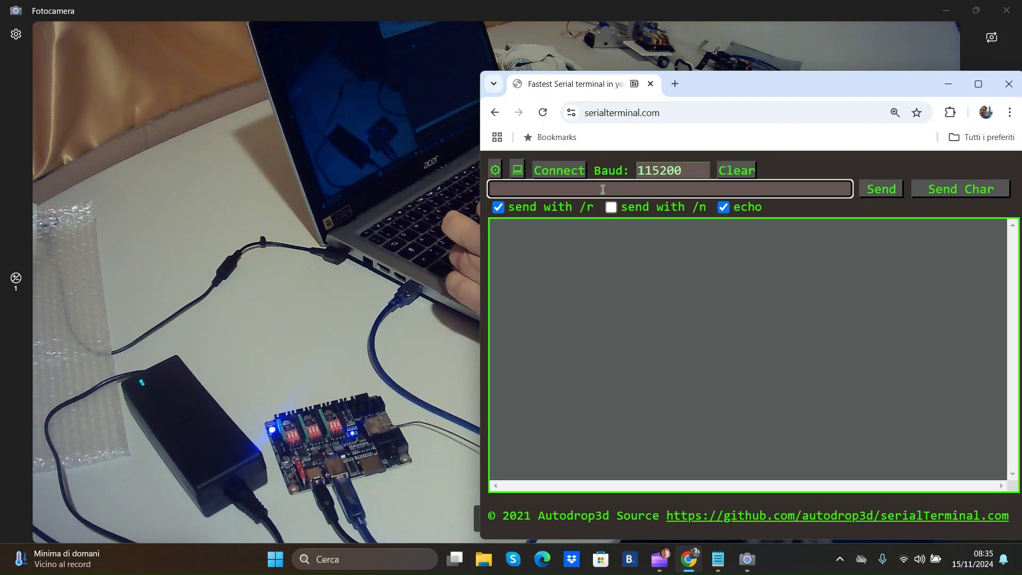
{"action": "type", "text": "$"}
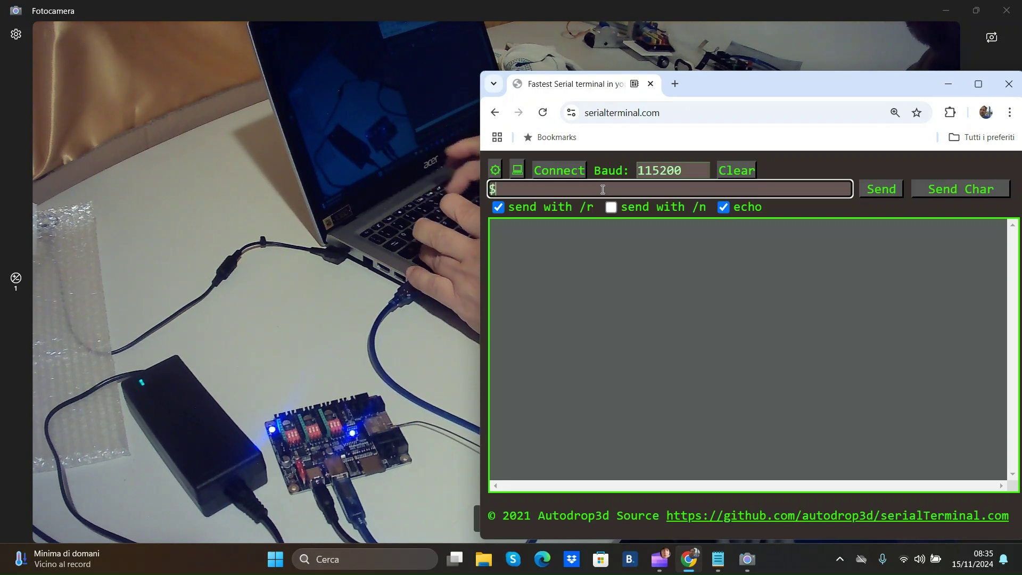
{"action": "type", "text": "esp"}
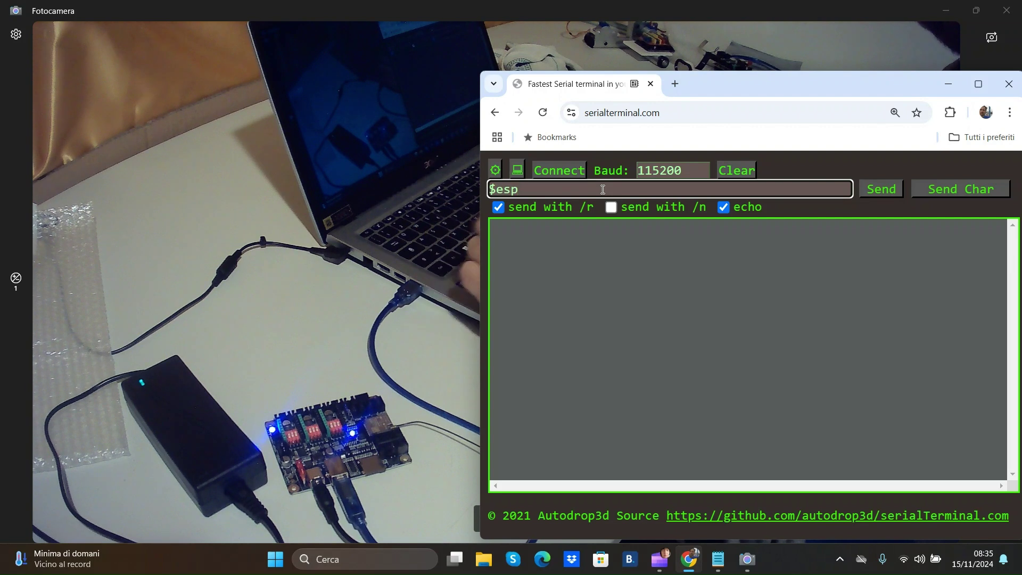
{"action": "key", "text": "Return"}
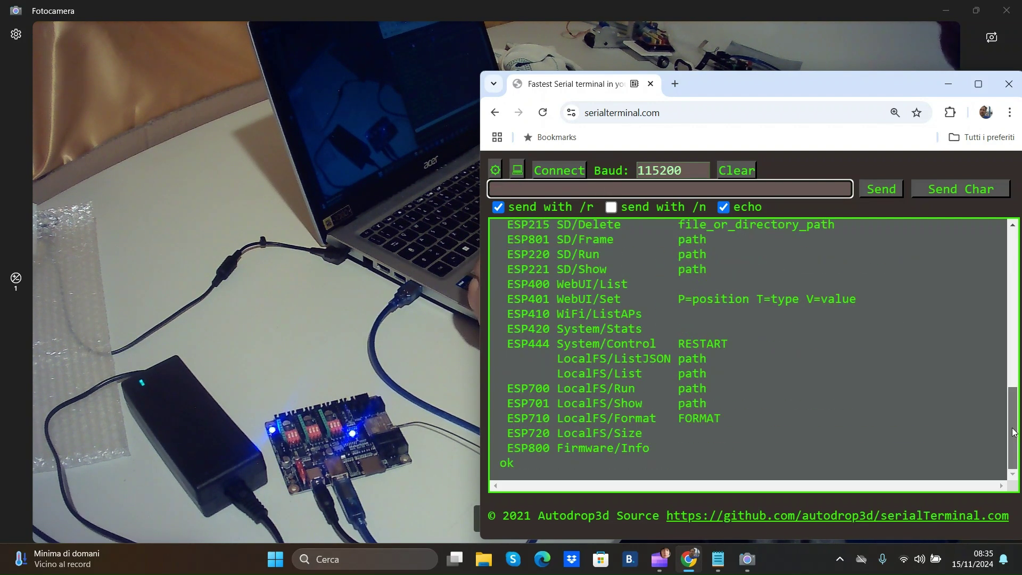
Query the radio mode with $esp110, which answers $ESP110=AP.
{"action": "left_click_drag", "start_coordinate": [1013, 431], "coordinate": [1013, 330]}
{"action": "type", "text": "$esp"}
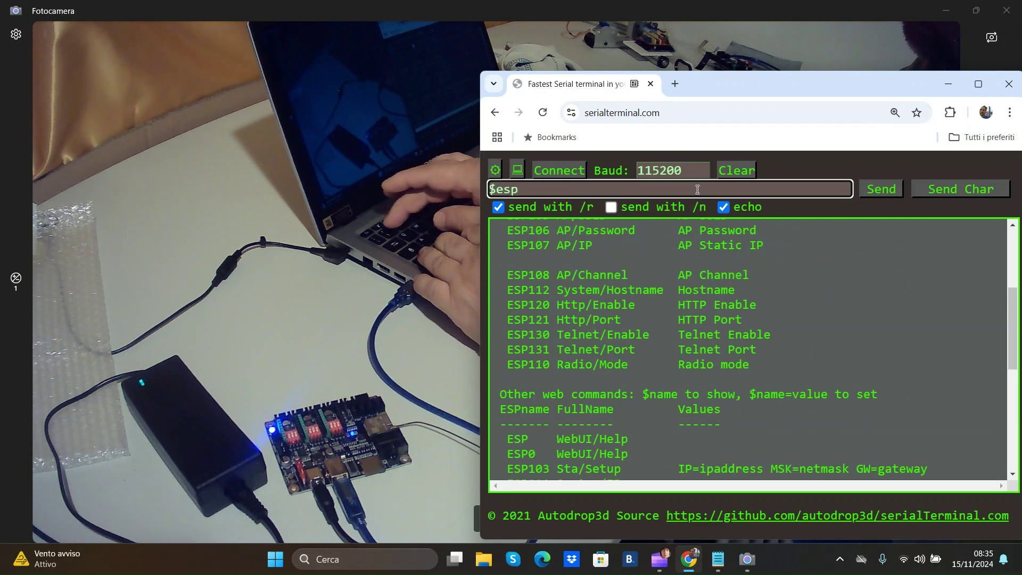
{"action": "type", "text": "110"}
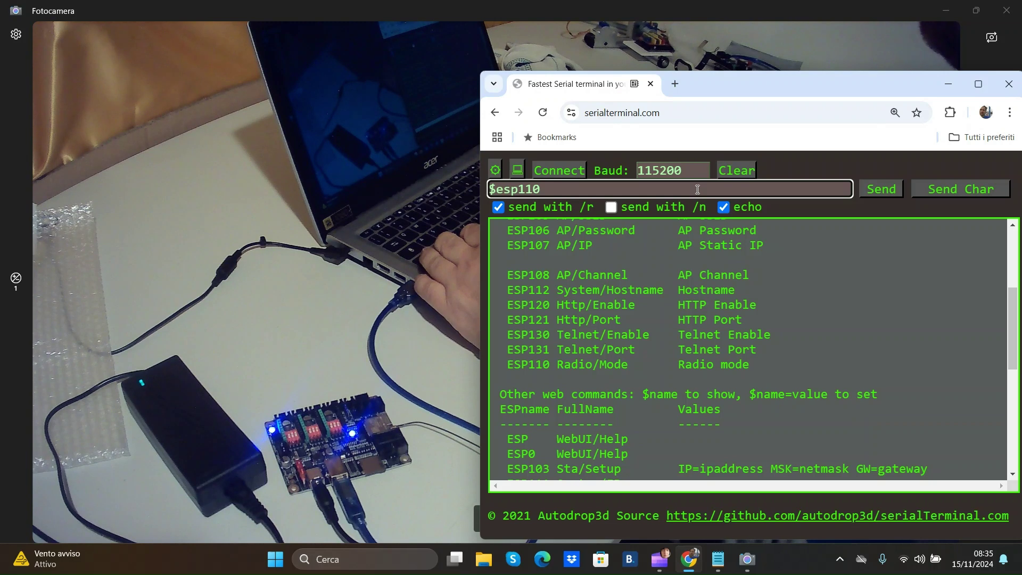
{"action": "key", "text": "Return"}
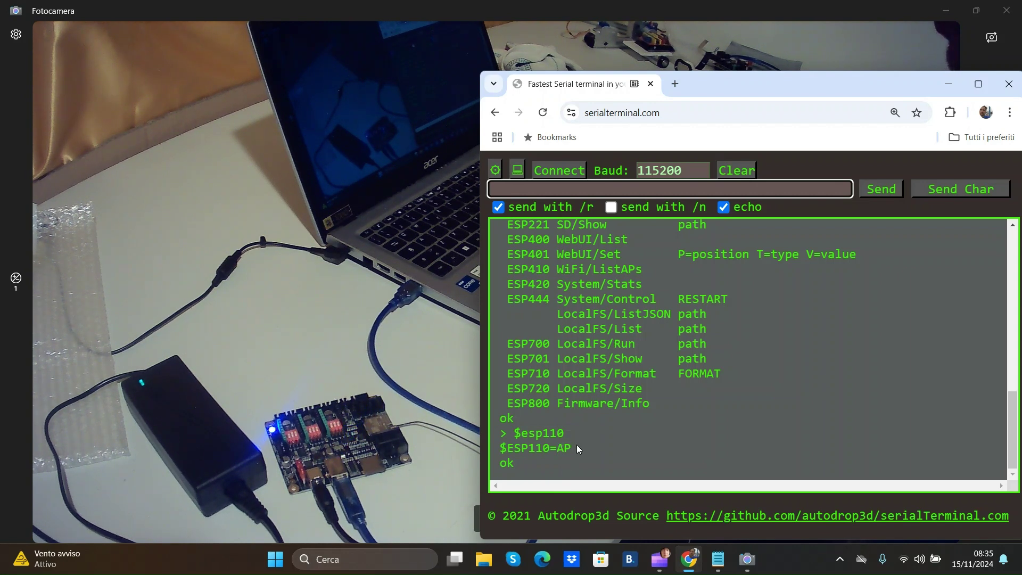
Show the Quick Settings Wi-Fi list with the laptop on the home network.
{"action": "left_click", "coordinate": [903, 558]}
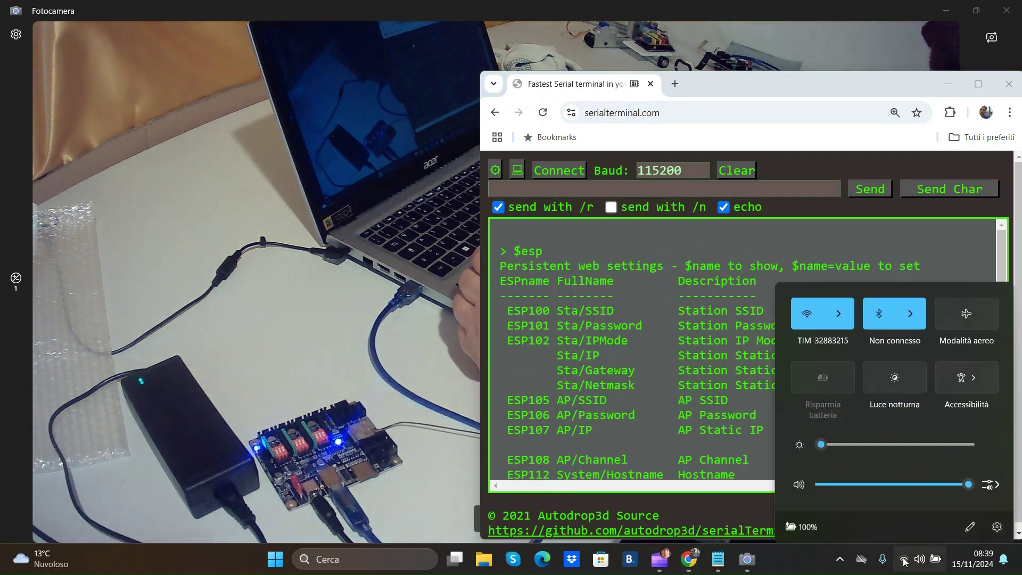
{"action": "left_click", "coordinate": [838, 305]}
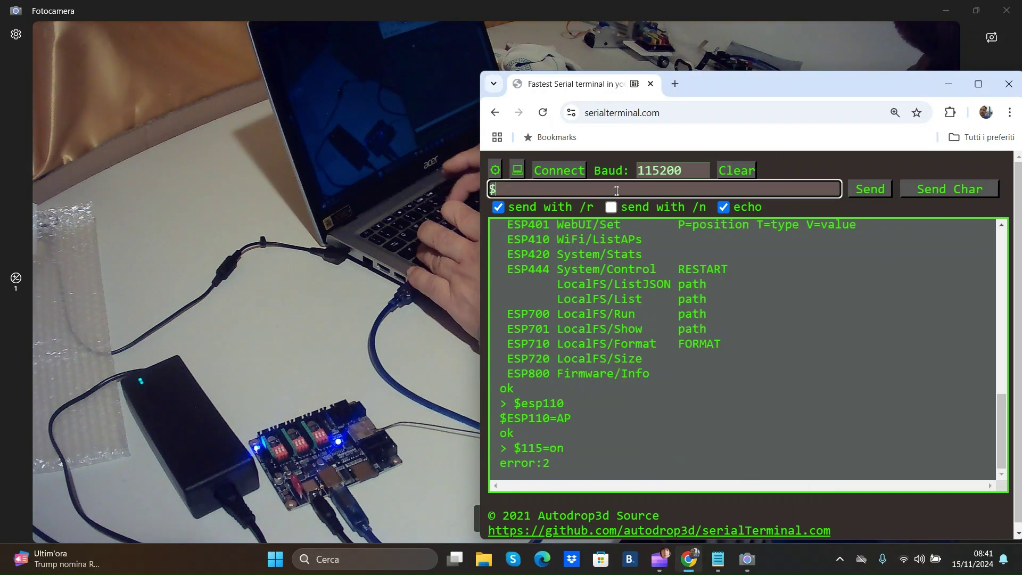
Send $esp115=on to start the board's ESPWIFI access point at 192.168.4.1.
{"action": "type", "text": "eso"}
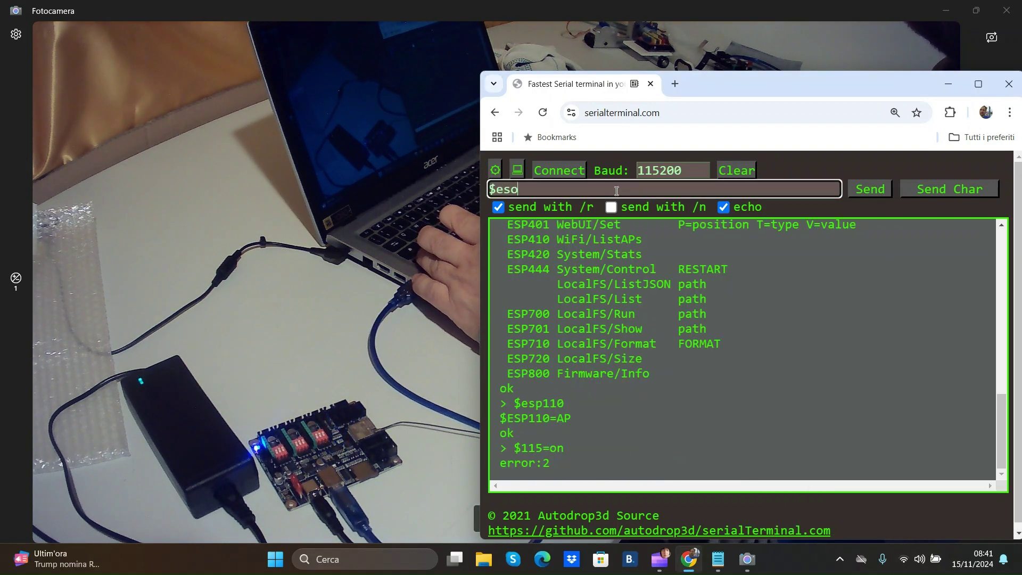
{"action": "key", "text": "BackSpace"}
{"action": "type", "text": "p"}
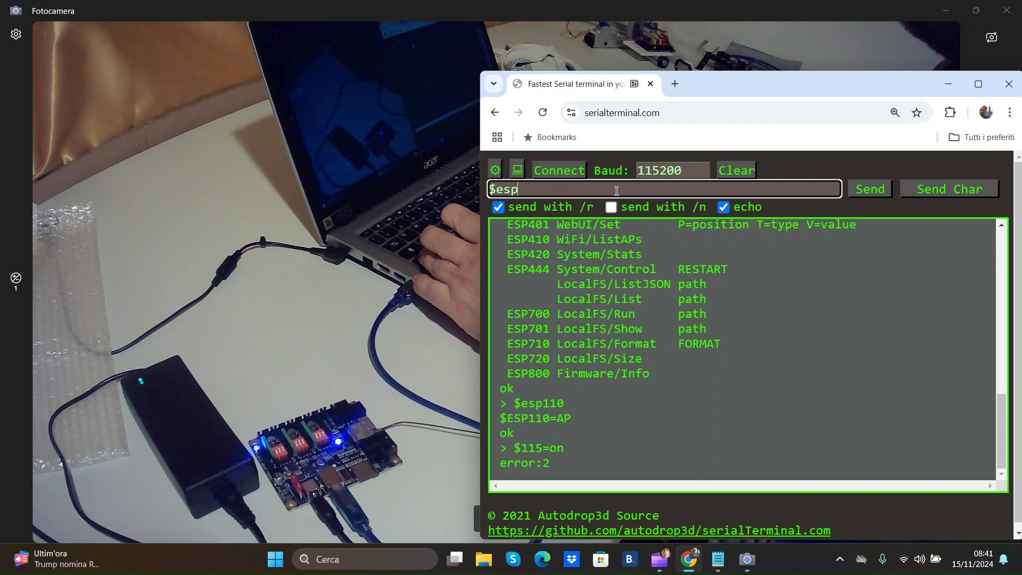
{"action": "type", "text": "11"}
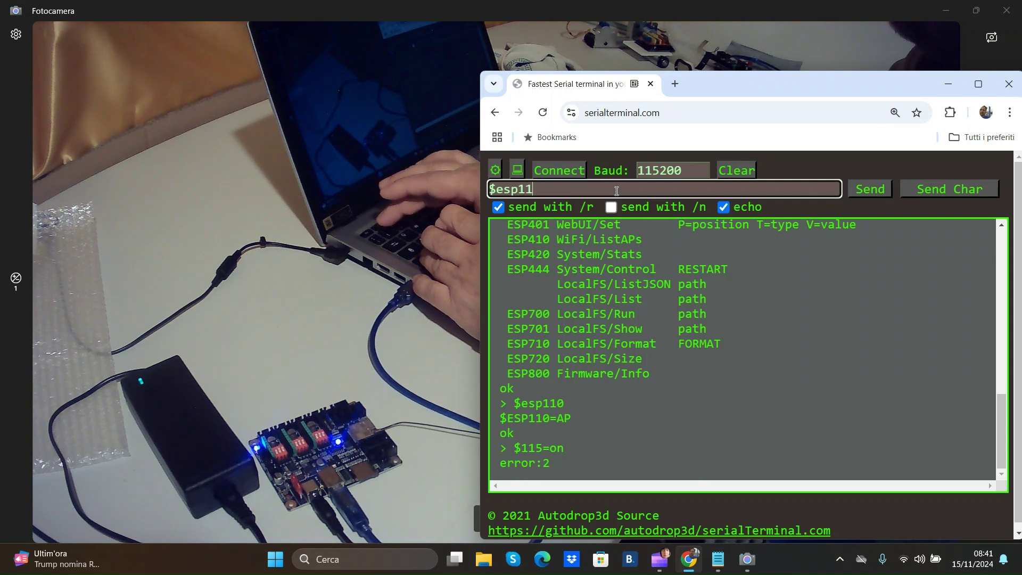
{"action": "type", "text": "5="}
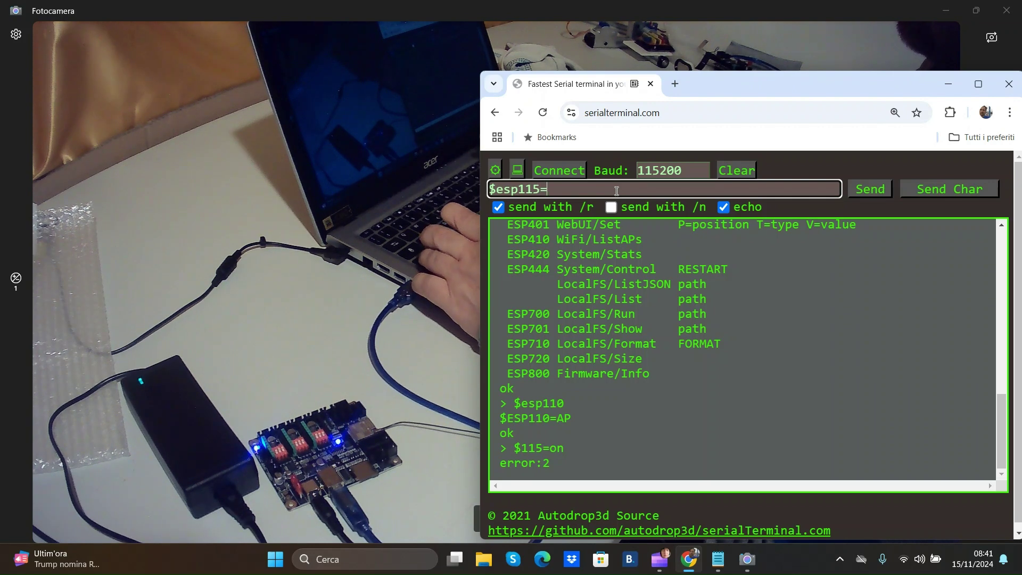
{"action": "type", "text": "on"}
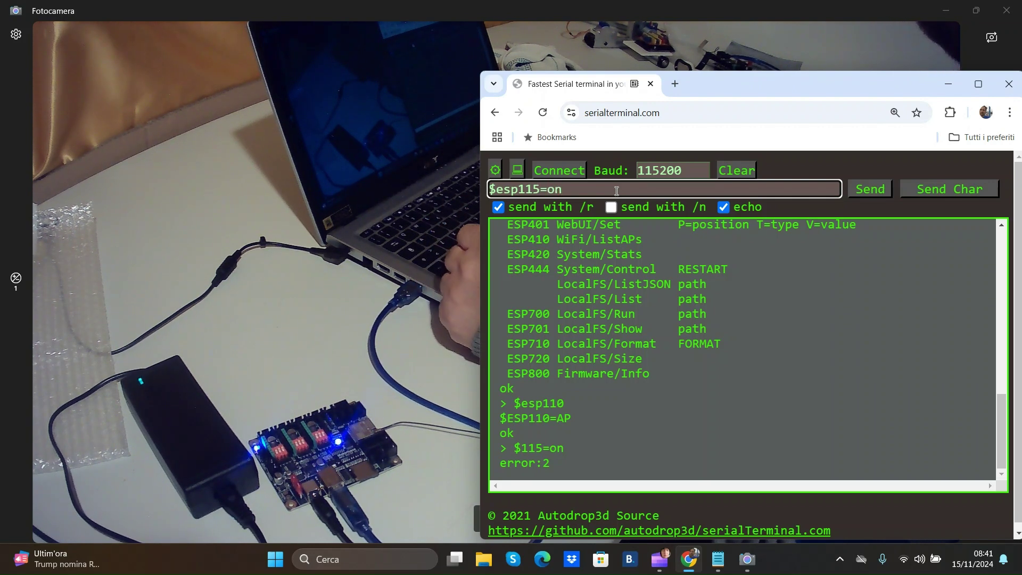
{"action": "key", "text": "Return"}
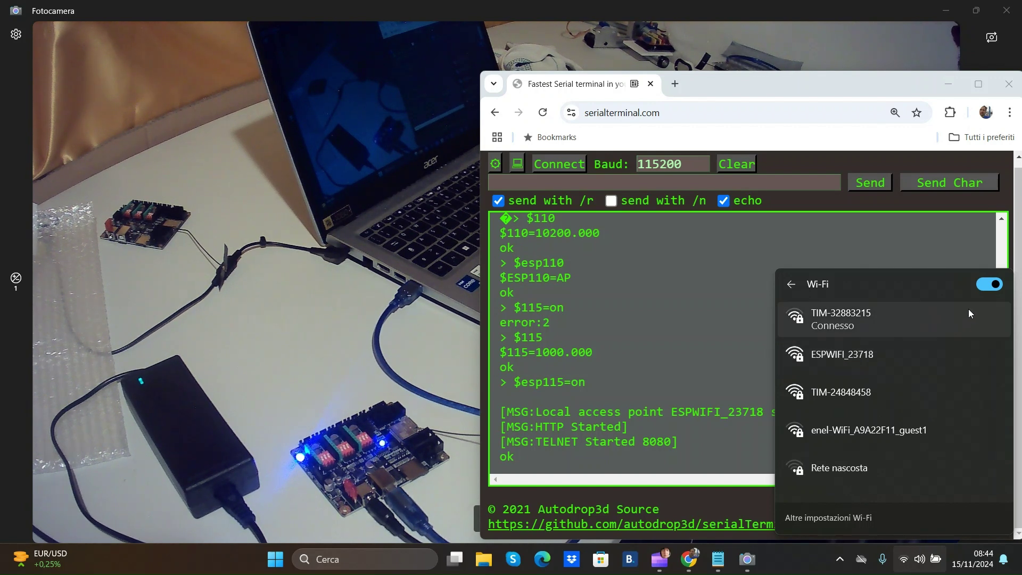
Restart Wi-Fi, then join ESPWIFI_14391 with its security key after checking it.
{"action": "left_click", "coordinate": [986, 285]}
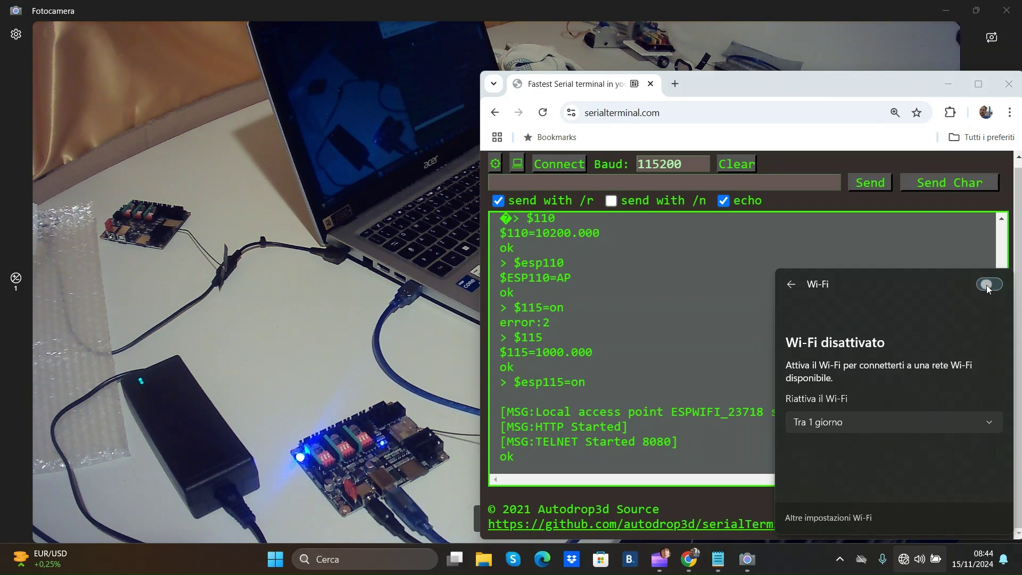
{"action": "left_click", "coordinate": [985, 285]}
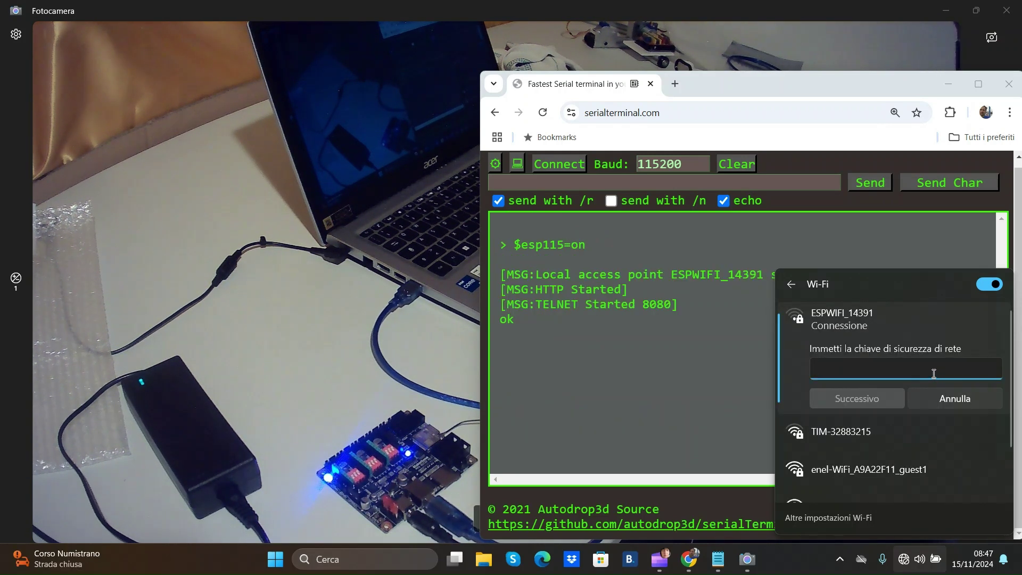
{"action": "type", "text": "12345678"}
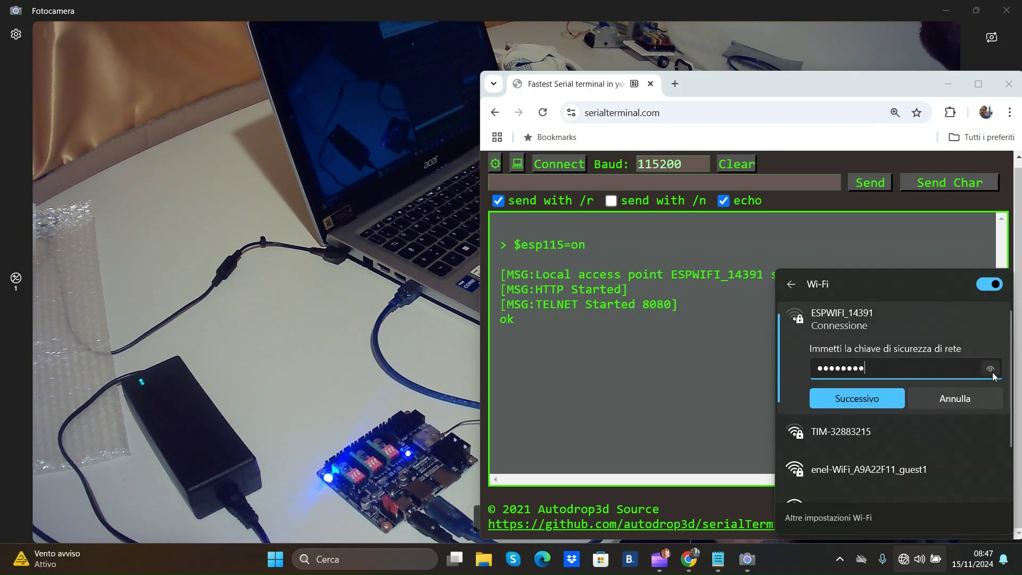
{"action": "left_click", "coordinate": [992, 373]}
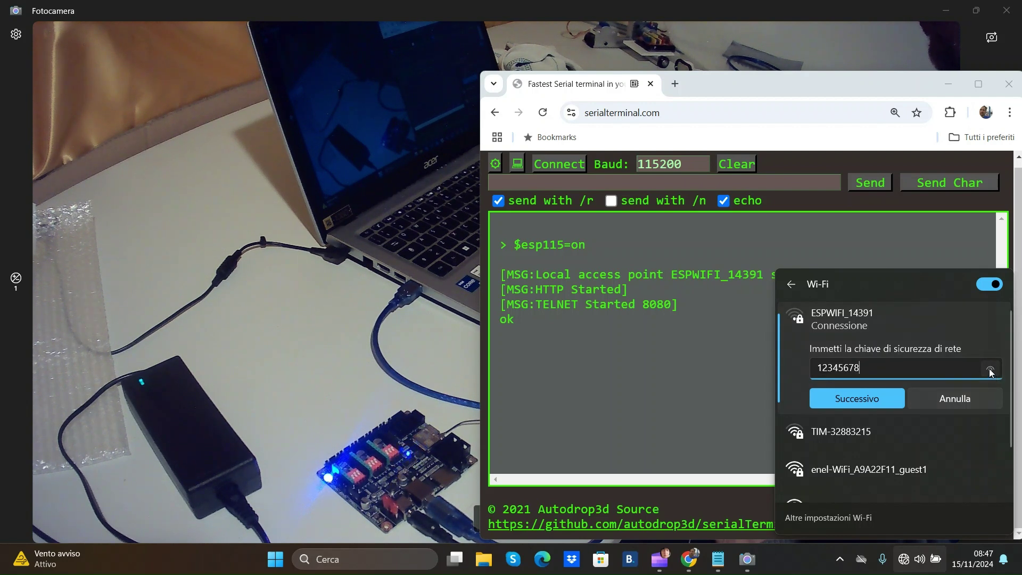
{"action": "left_click_drag", "start_coordinate": [991, 372], "coordinate": [991, 372]}
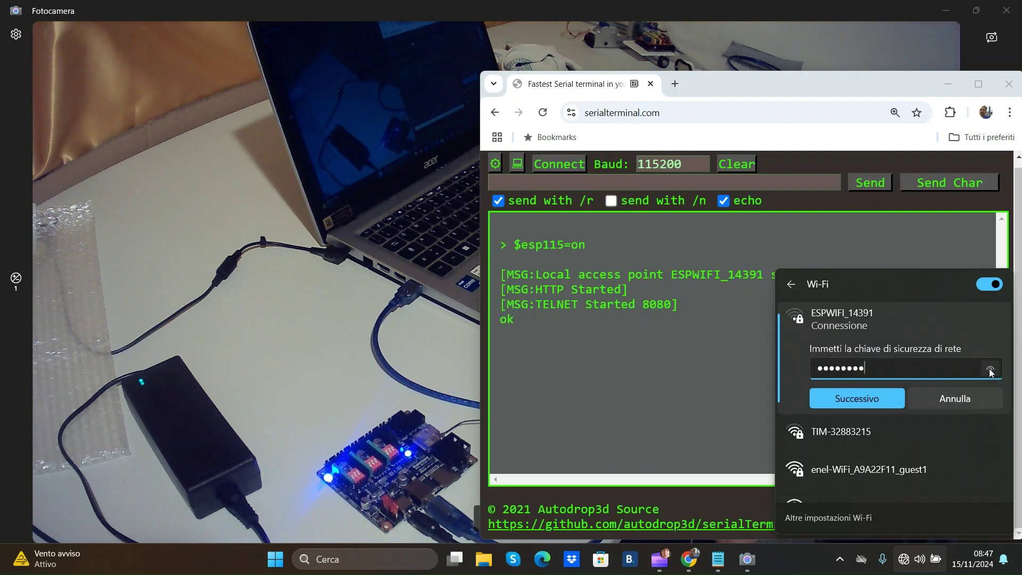
{"action": "left_click", "coordinate": [883, 404]}
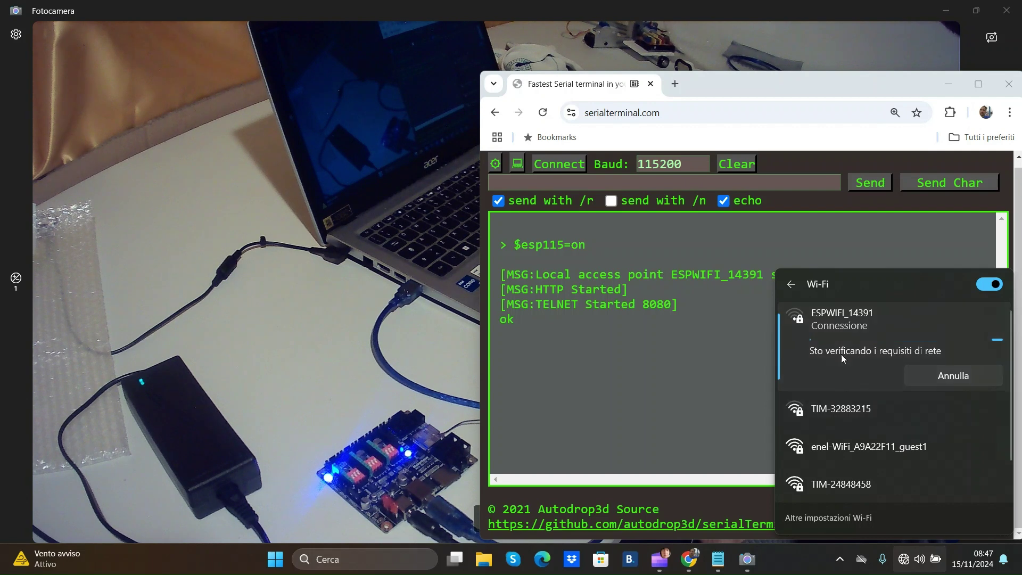
Load 192.168.4.1 in a new Chrome tab using the autocompleted address.
{"action": "left_click", "coordinate": [680, 89]}
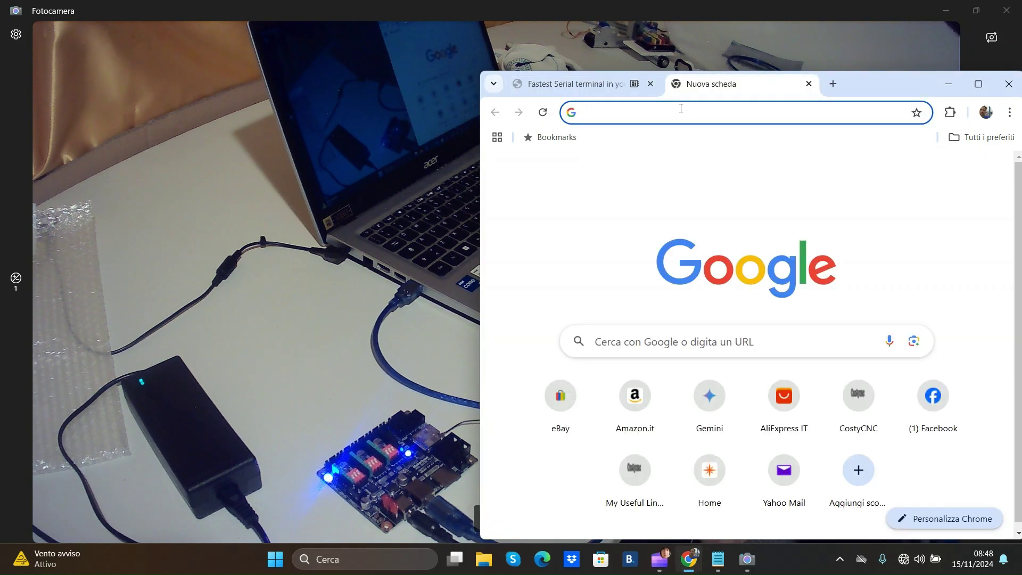
{"action": "left_click", "coordinate": [682, 113]}
{"action": "type", "text": "192.168.4.1"}
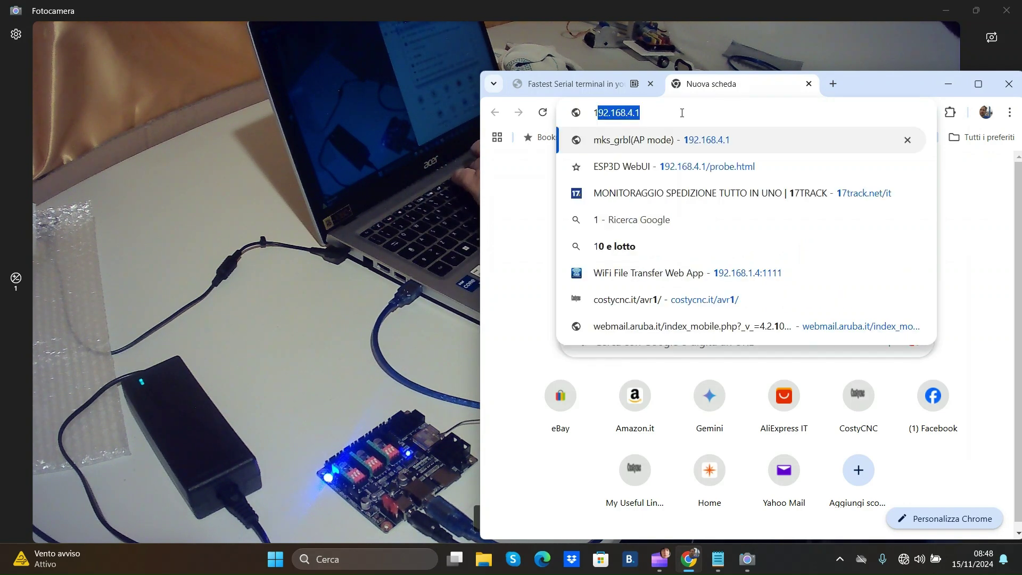
{"action": "key", "text": "End"}
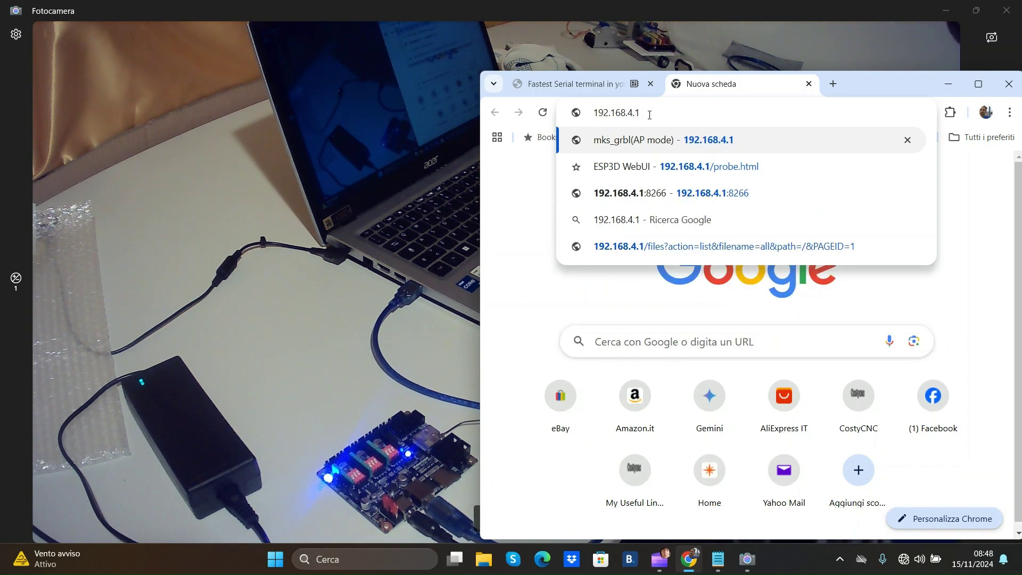
{"action": "left_click", "coordinate": [650, 143]}
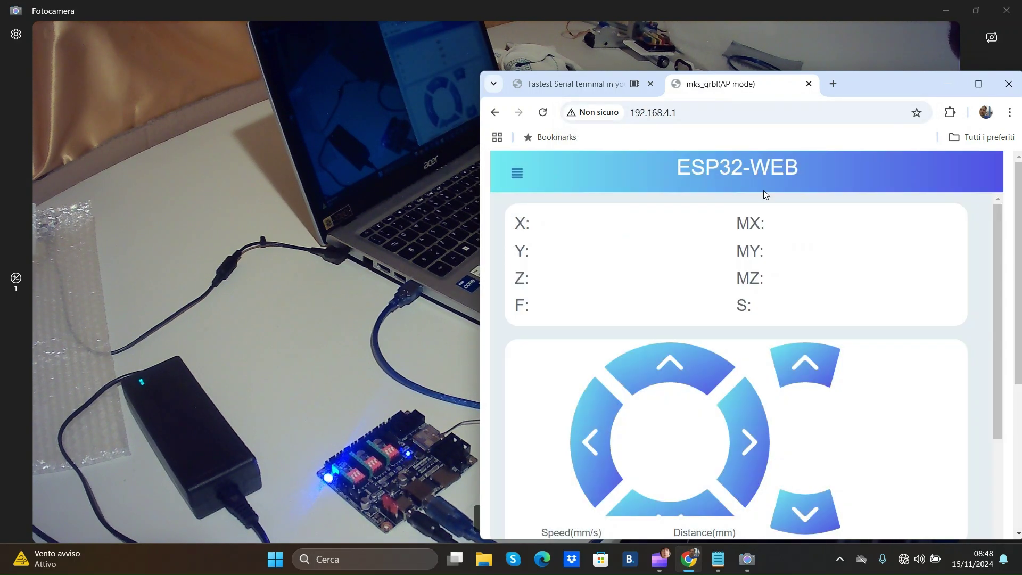
Maximize the ESP32-WEB control page and bring up the network Quick Settings.
{"action": "left_click", "coordinate": [976, 79]}
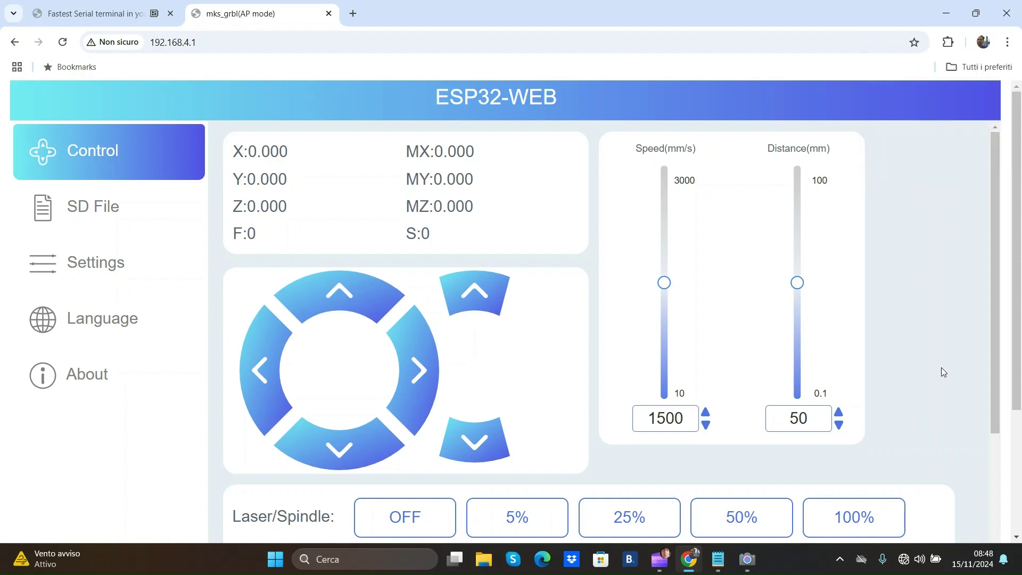
{"action": "left_click", "coordinate": [905, 559]}
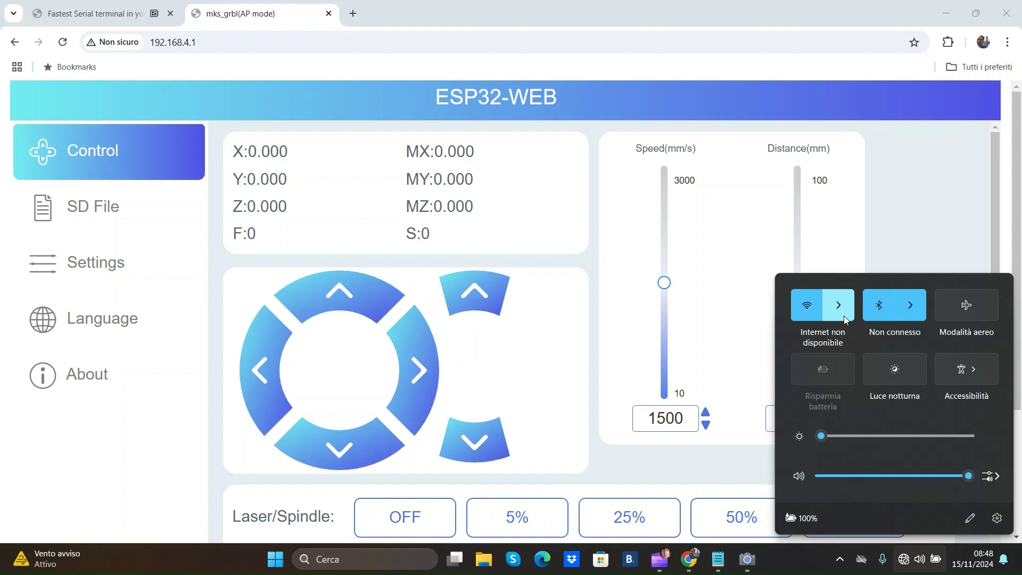
Show the Wi-Fi network list in Quick Settings.
{"action": "left_click", "coordinate": [844, 314]}
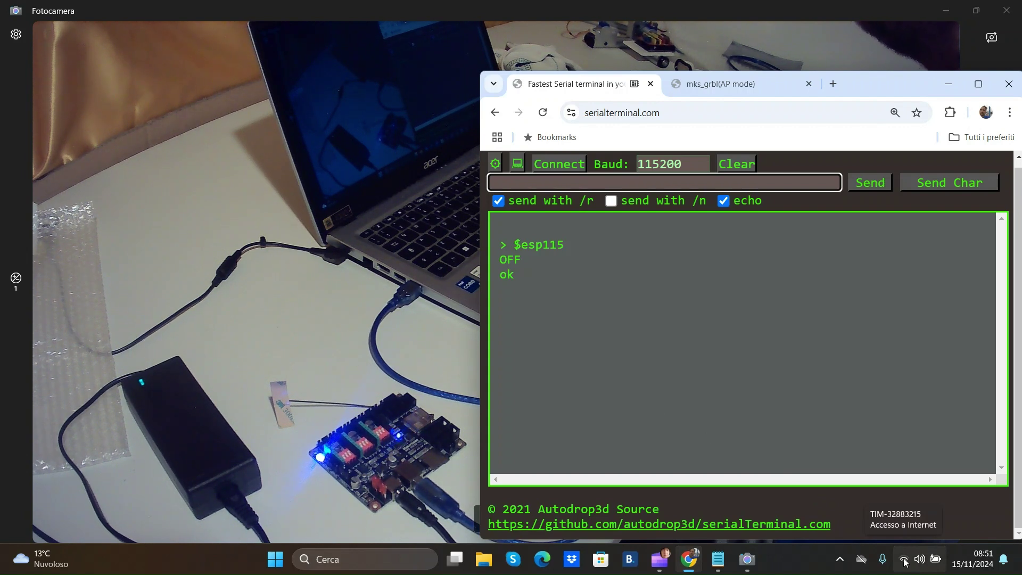
Store the home network name with $esp100 and its Wi-Fi password with $esp101.
{"action": "type", "text": "$"}
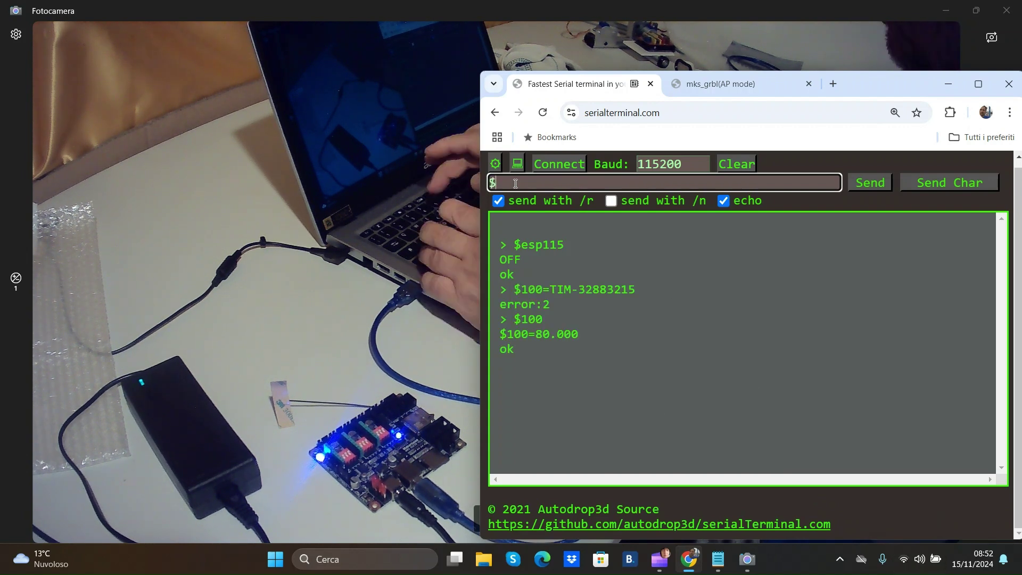
{"action": "type", "text": "esp100"}
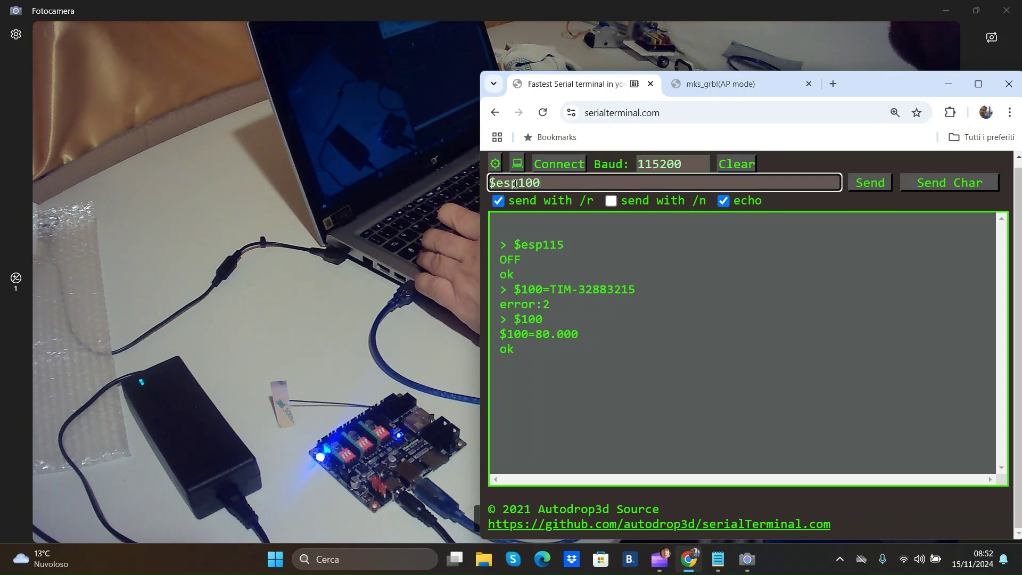
{"action": "type", "text": "=TIM-32883215"}
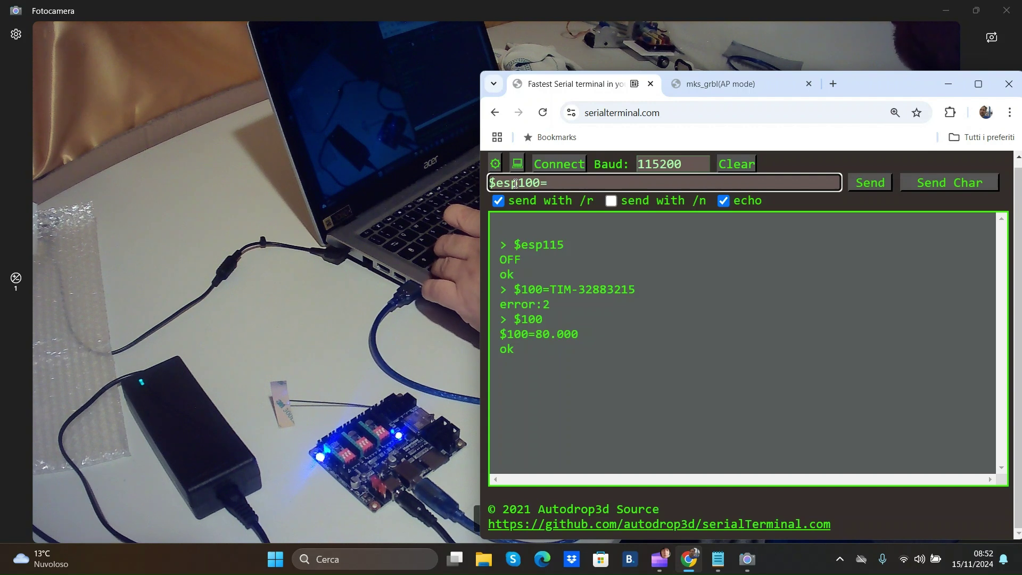
{"action": "key", "text": "Return"}
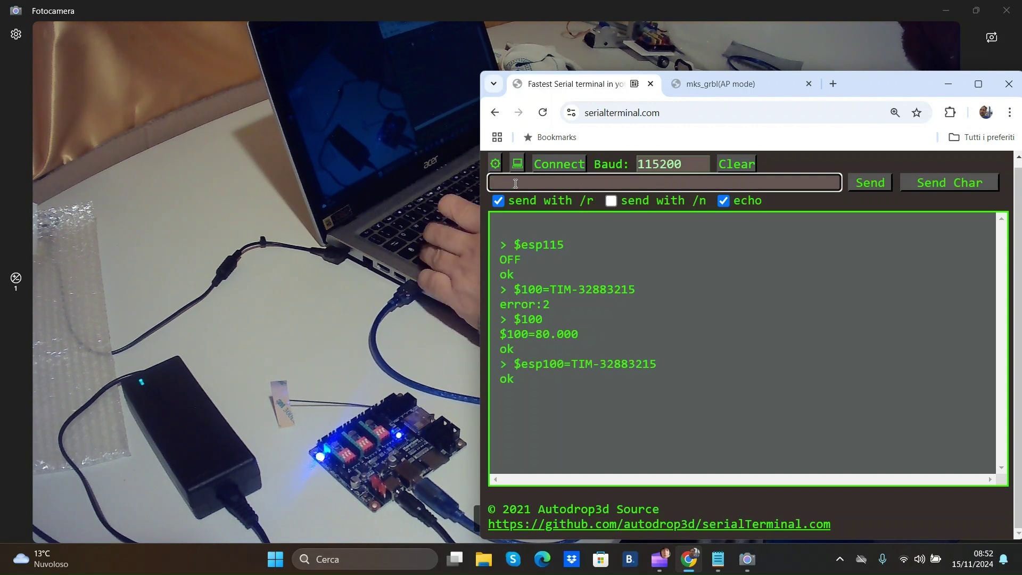
{"action": "type", "text": "$1"}
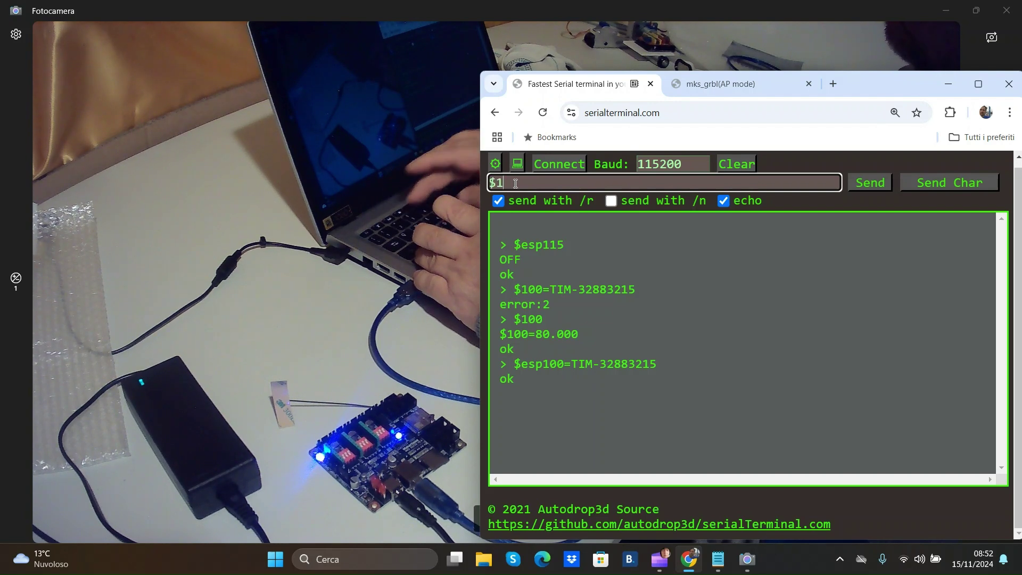
{"action": "type", "text": "01"}
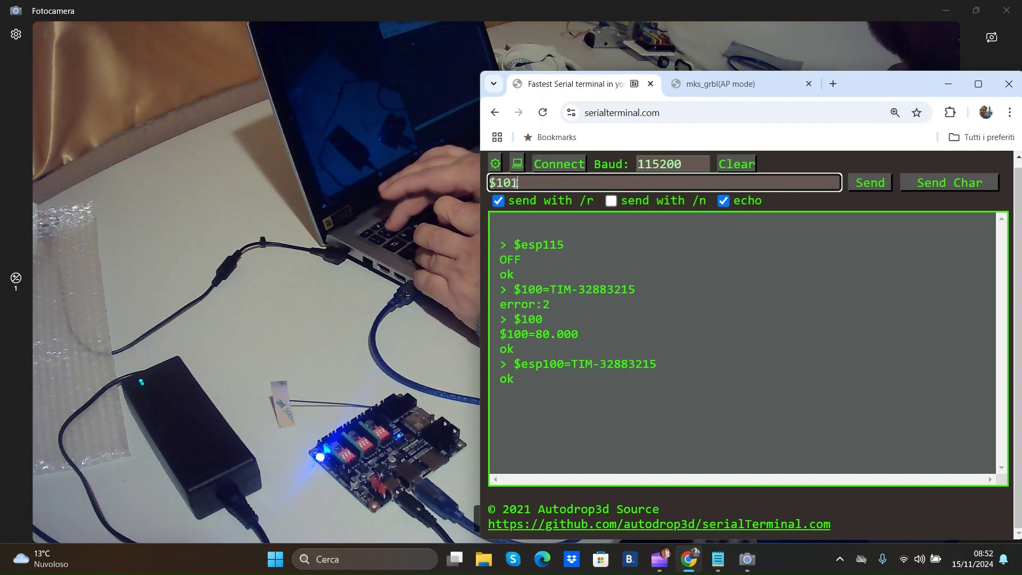
{"action": "type", "text": "="}
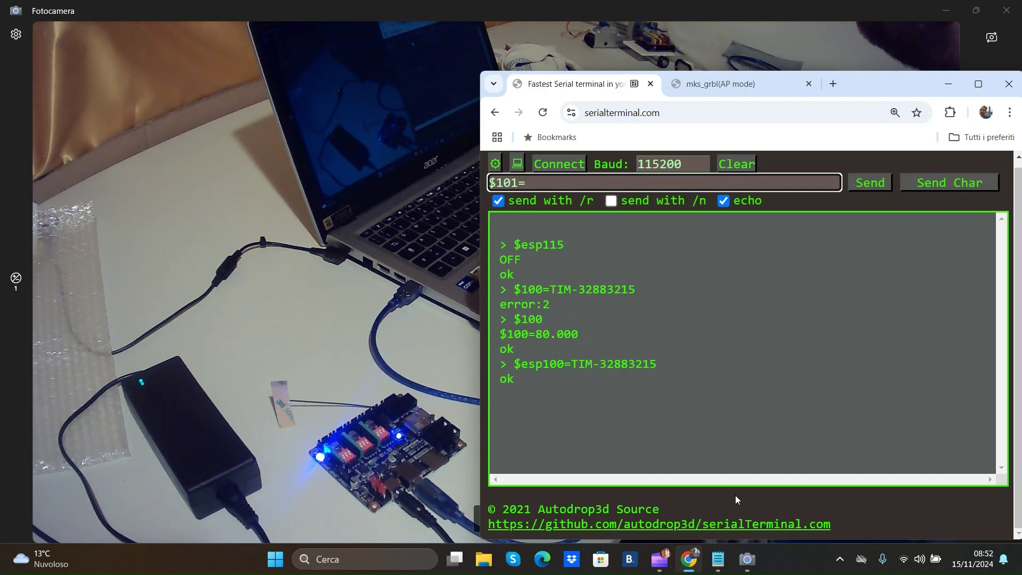
{"action": "left_click", "coordinate": [718, 559]}
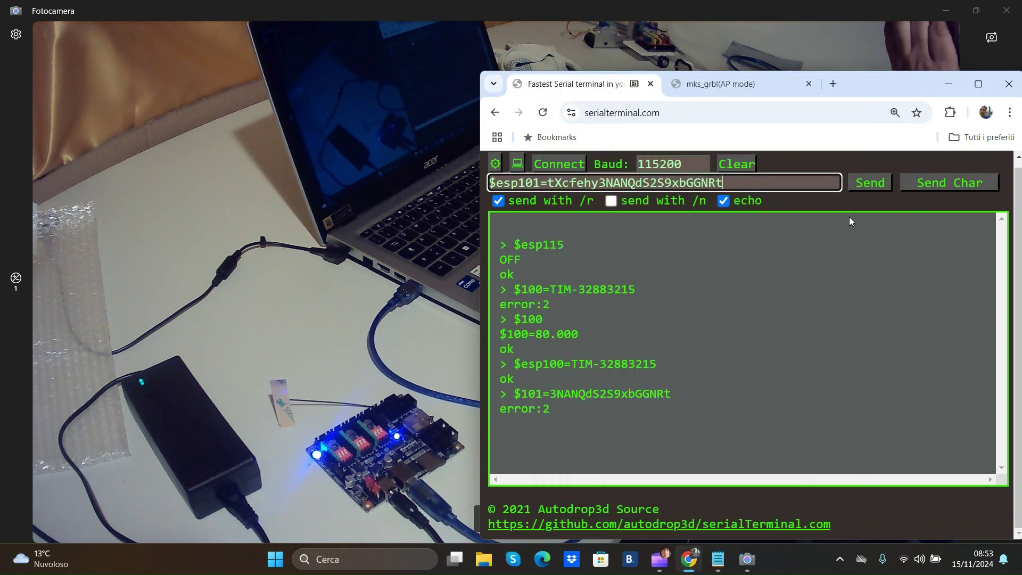
{"action": "left_click", "coordinate": [863, 186]}
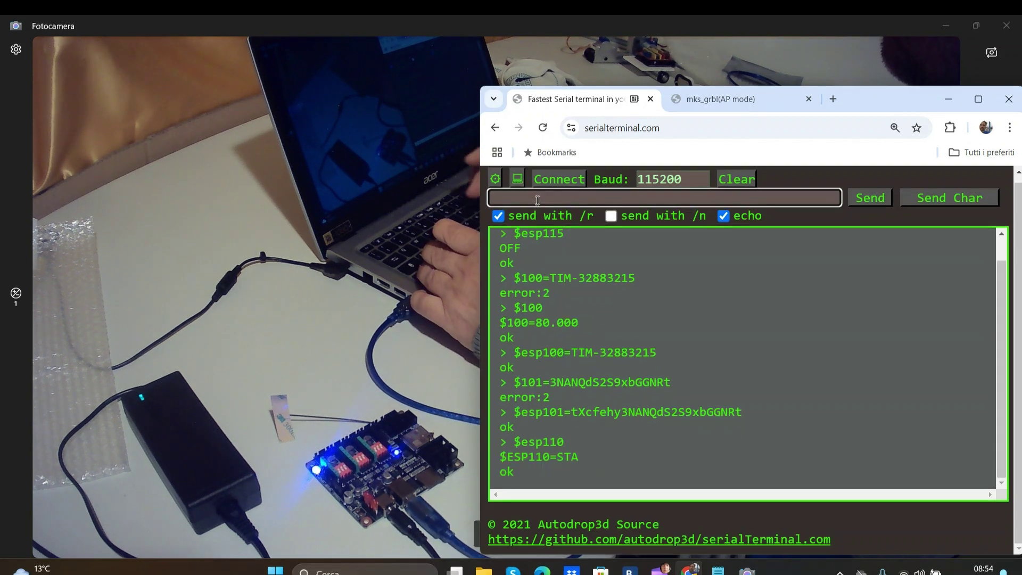
Send $esp110=STA and $esp115=on so the board joins the router as mks_grbl.local.
{"action": "left_click", "coordinate": [537, 185]}
{"action": "type", "text": "$"}
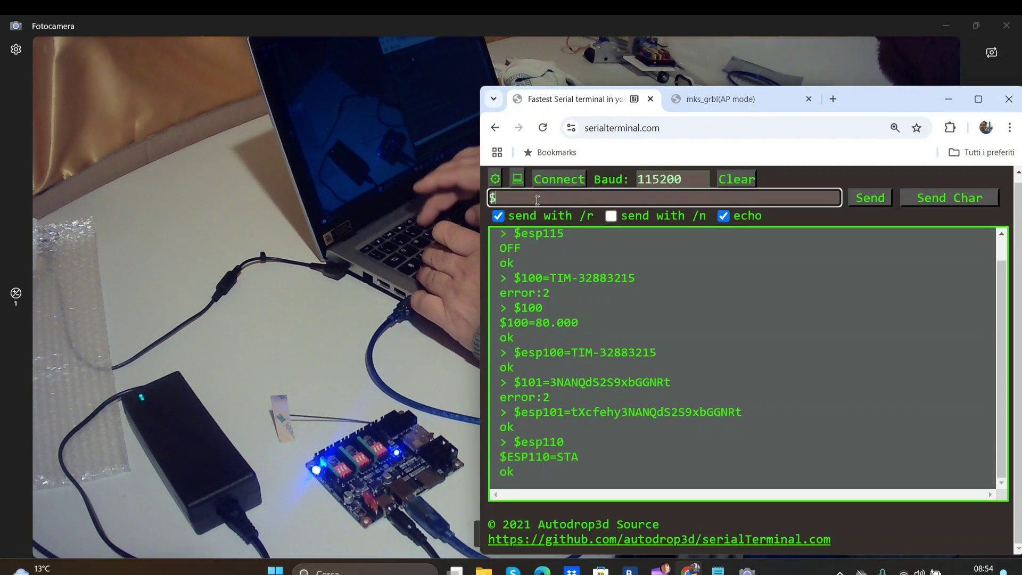
{"action": "type", "text": "esp1"}
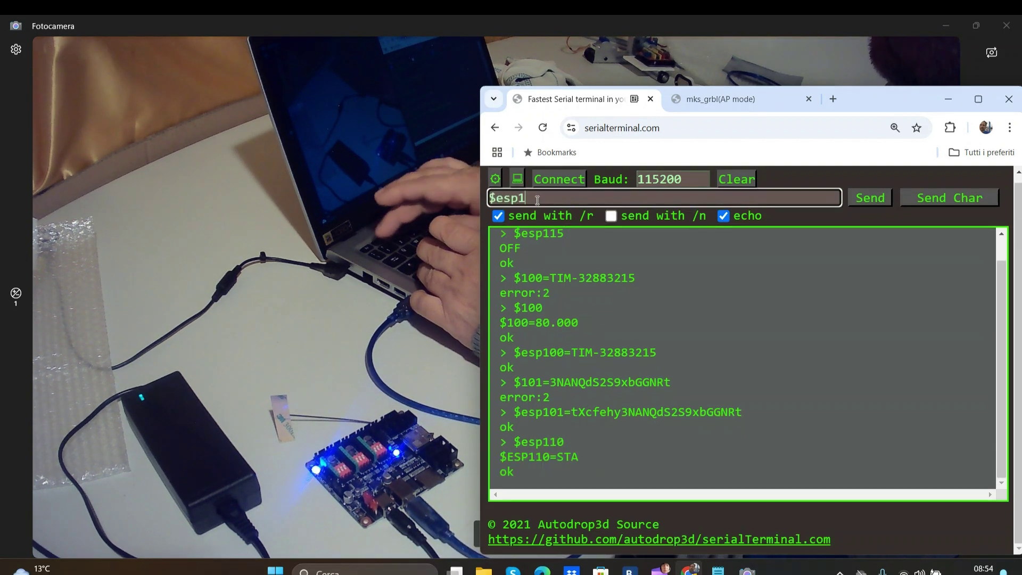
{"action": "type", "text": "10="}
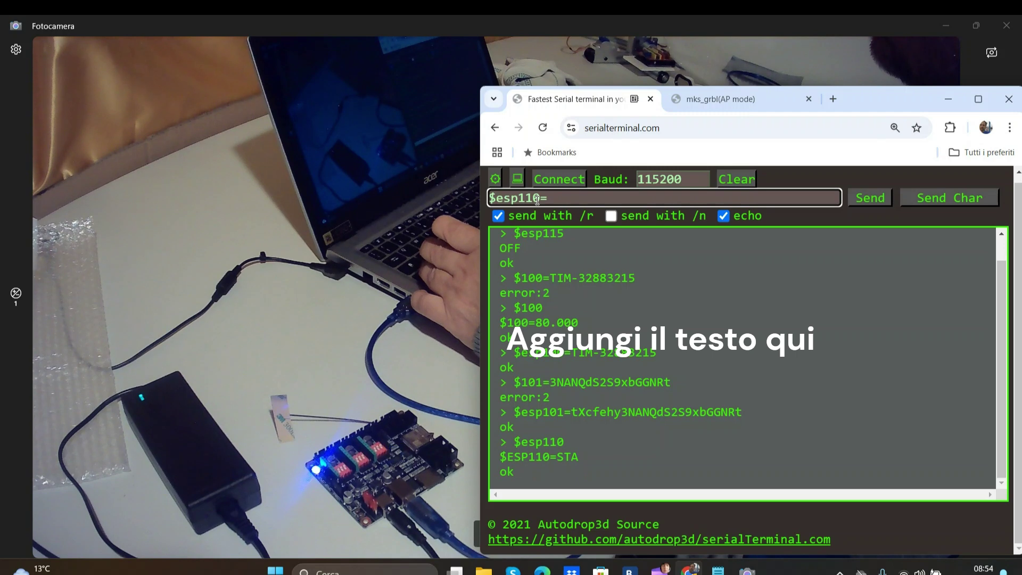
{"action": "type", "text": "STA"}
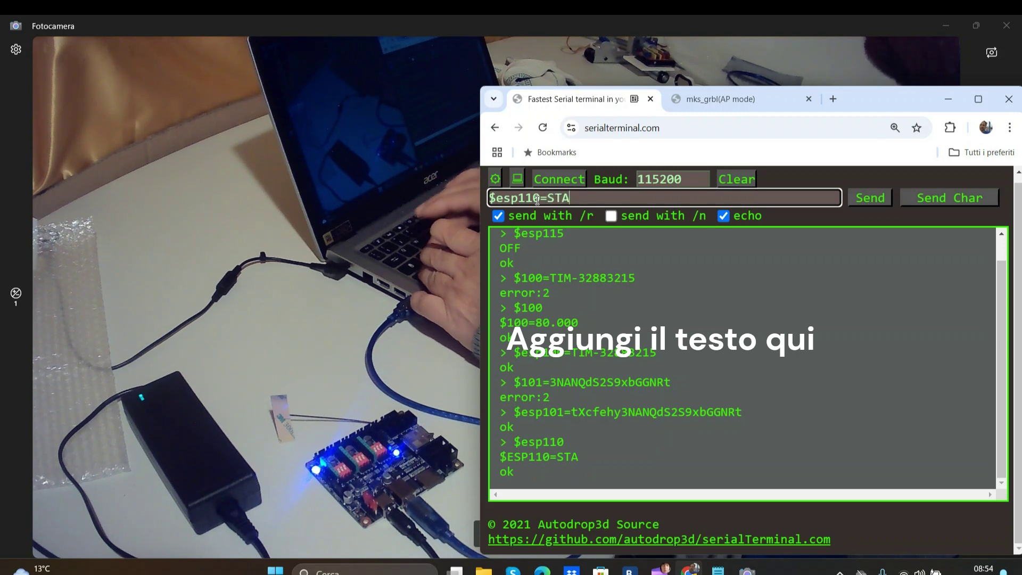
{"action": "key", "text": "Return"}
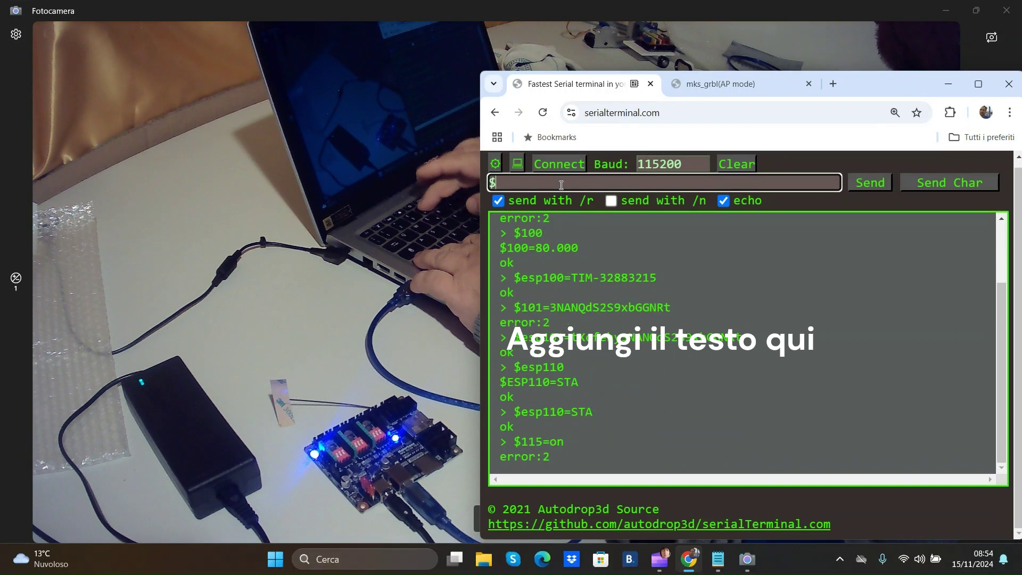
{"action": "type", "text": "$es"}
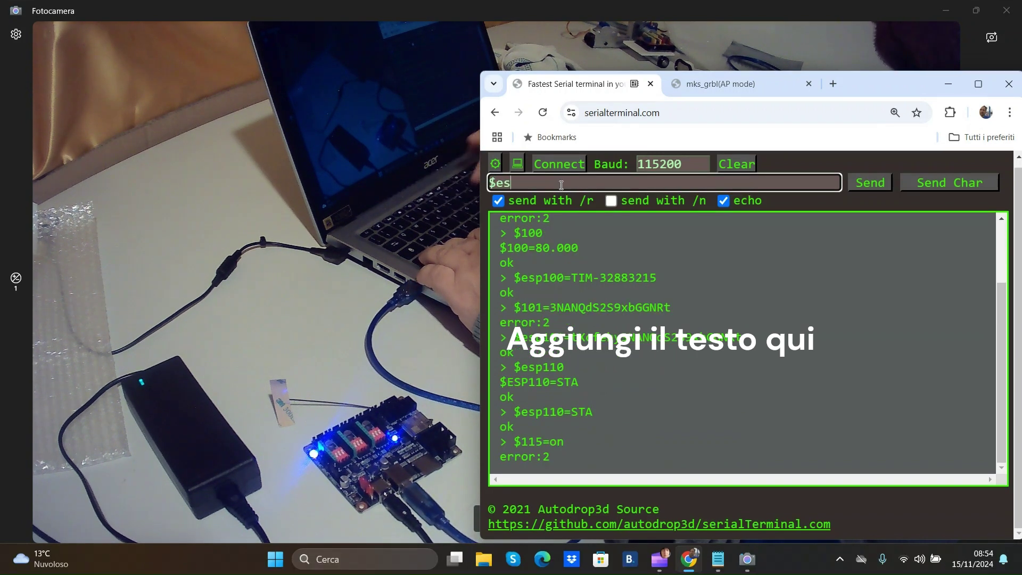
{"action": "type", "text": "p11"}
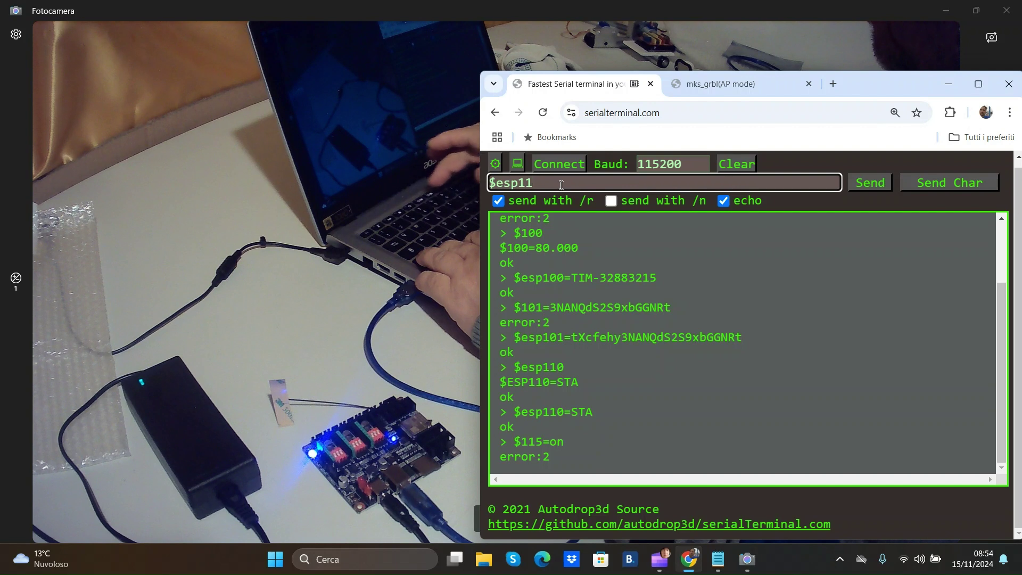
{"action": "type", "text": "5="}
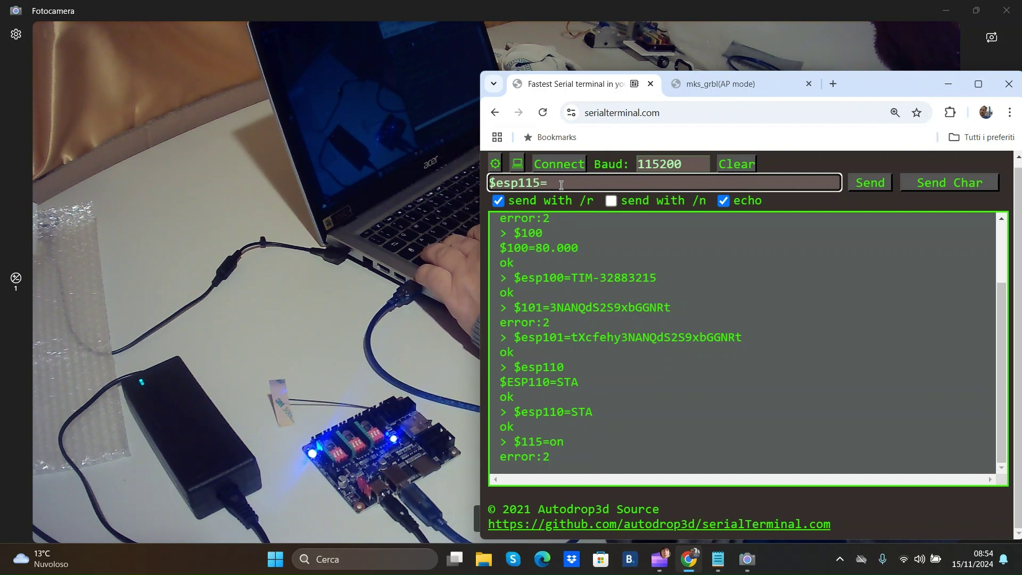
{"action": "type", "text": "on"}
{"action": "key", "text": "Return"}
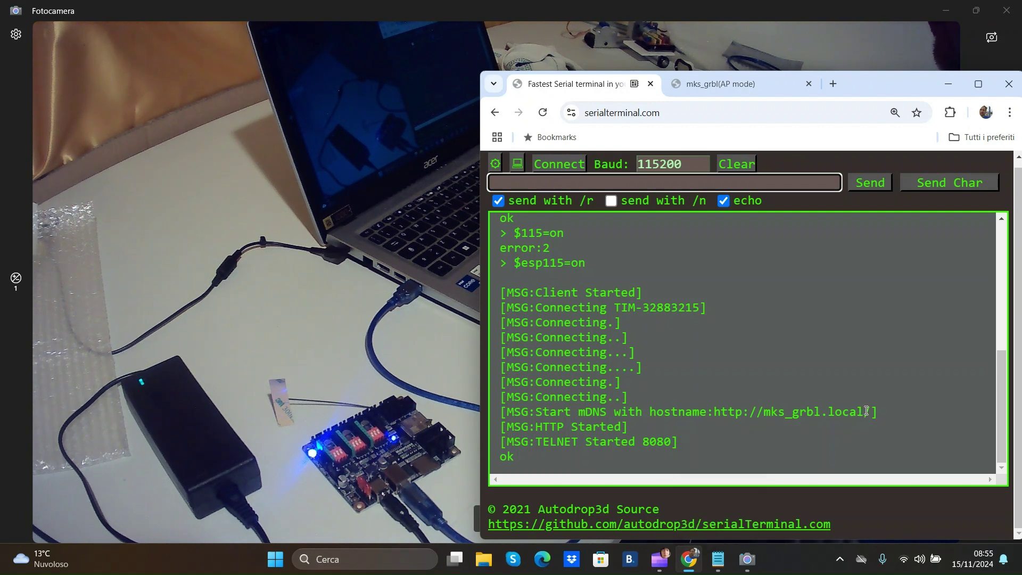
{"action": "left_click_drag", "start_coordinate": [871, 410], "coordinate": [721, 411]}
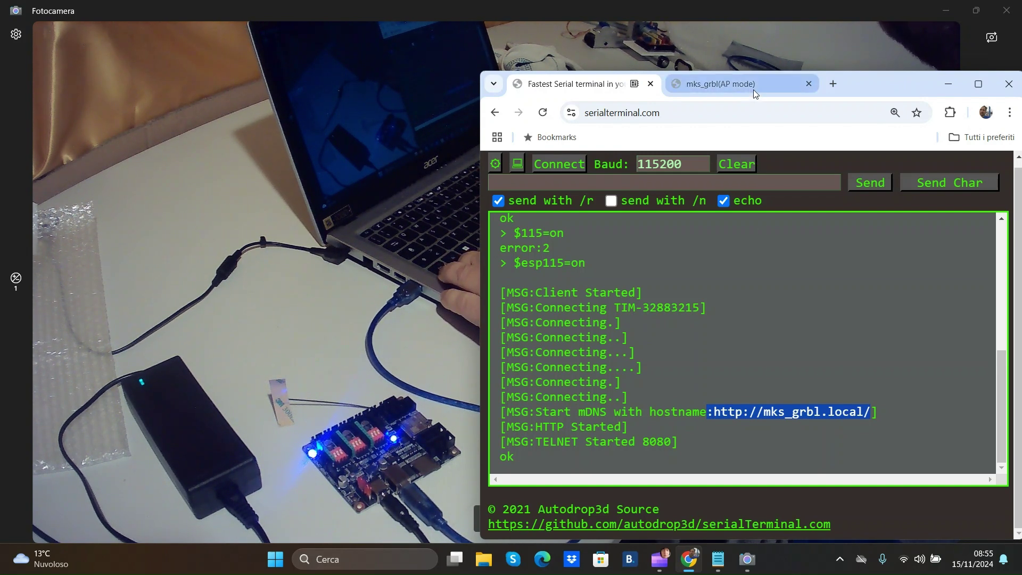
{"action": "left_click", "coordinate": [903, 563]}
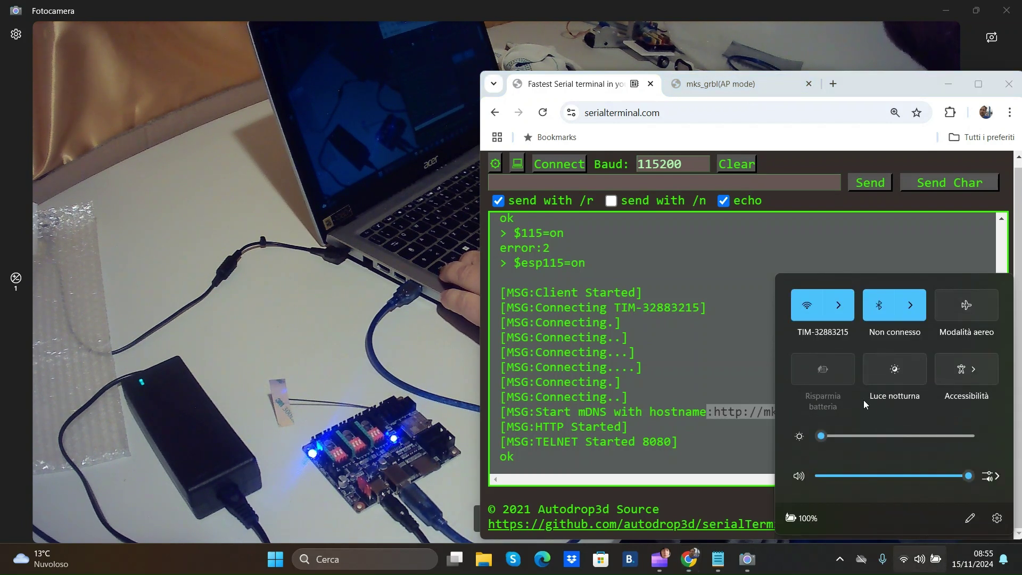
{"action": "left_click", "coordinate": [843, 314]}
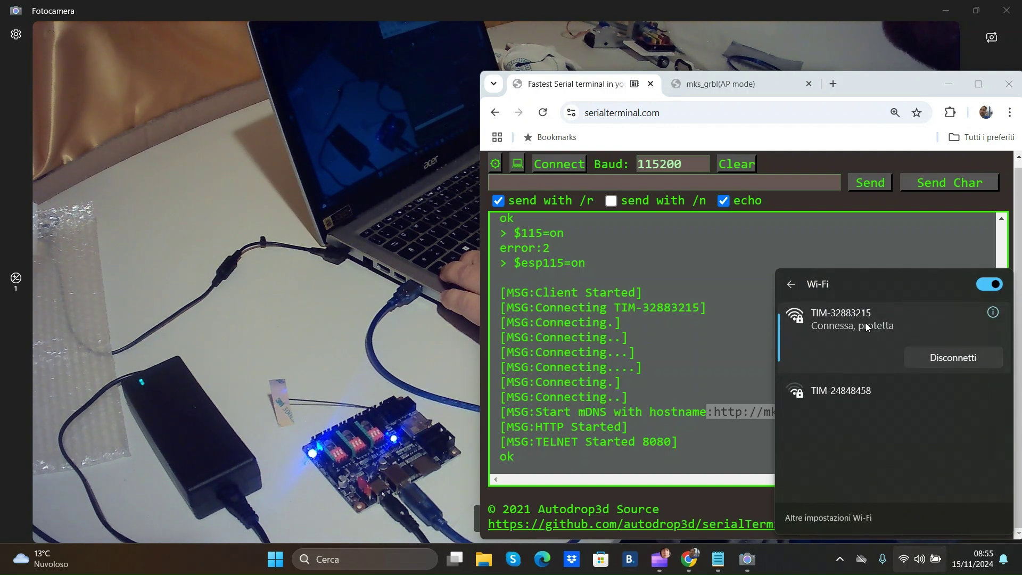
Load the pasted mks_grbl.local address in a new Chrome tab and maximize the window.
{"action": "left_click", "coordinate": [835, 82]}
{"action": "left_click", "coordinate": [792, 113]}
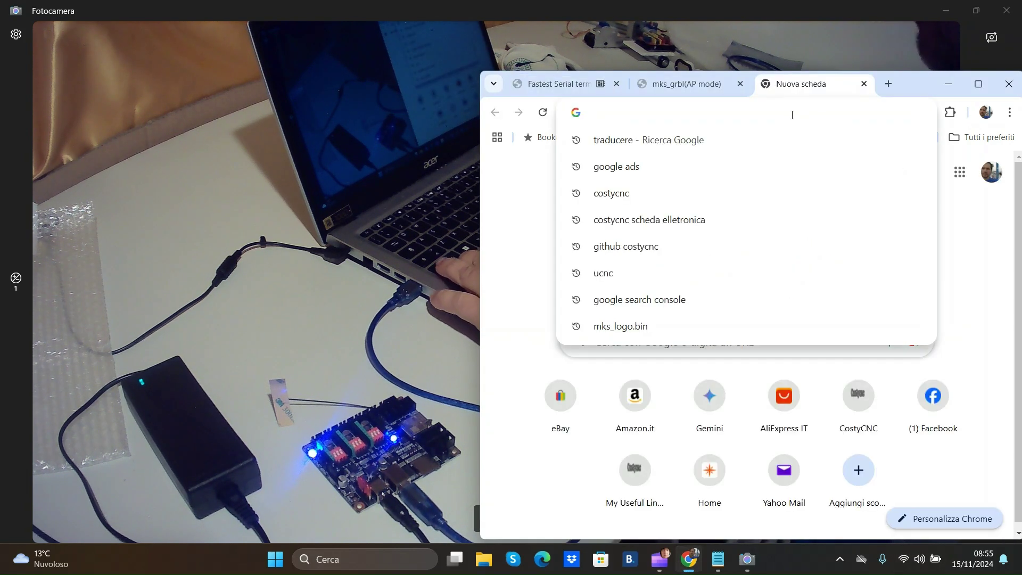
{"action": "type", "text": "http://mks_grbl.local/"}
{"action": "key", "text": "Return"}
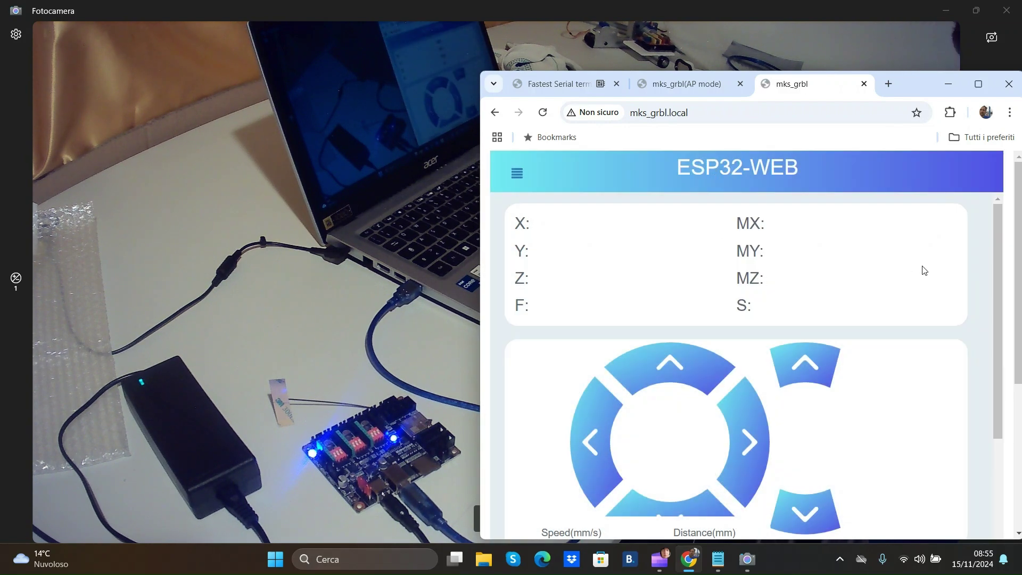
{"action": "left_click", "coordinate": [978, 84]}
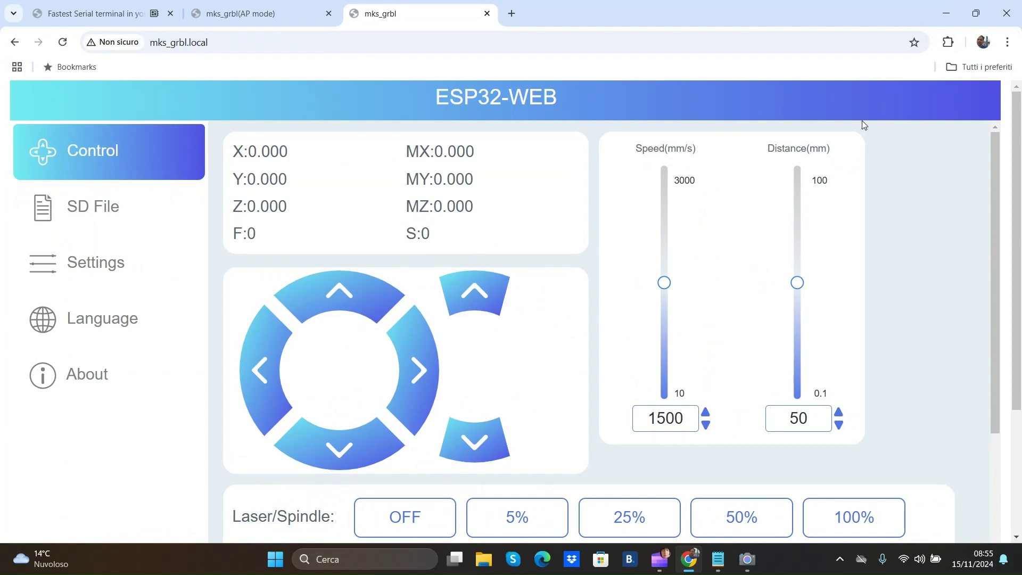
Restore the Chrome window and scroll down to the Laser/Spindle and Home/Unlock controls.
{"action": "left_click", "coordinate": [976, 17]}
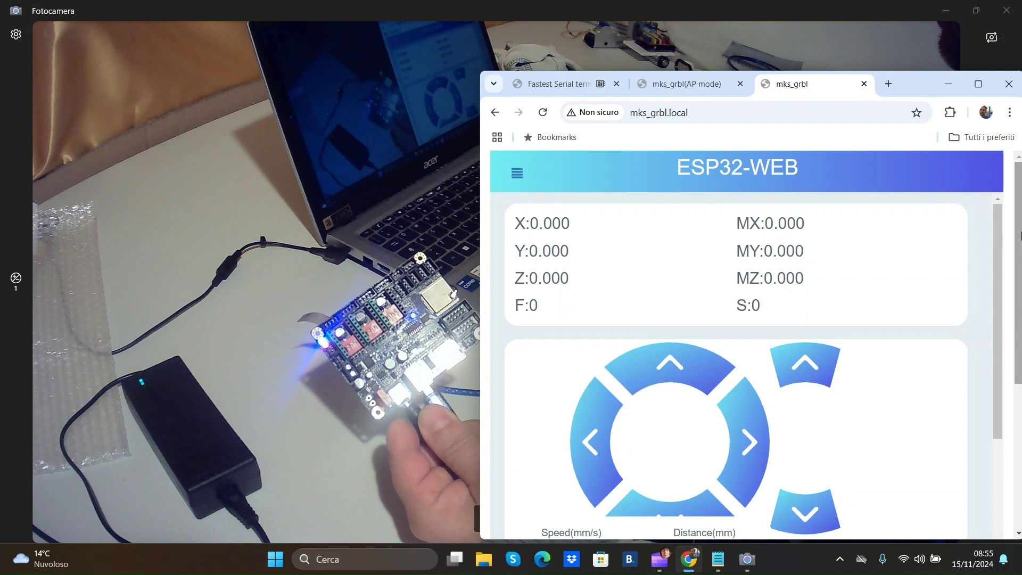
{"action": "left_click_drag", "start_coordinate": [1020, 234], "coordinate": [1020, 434]}
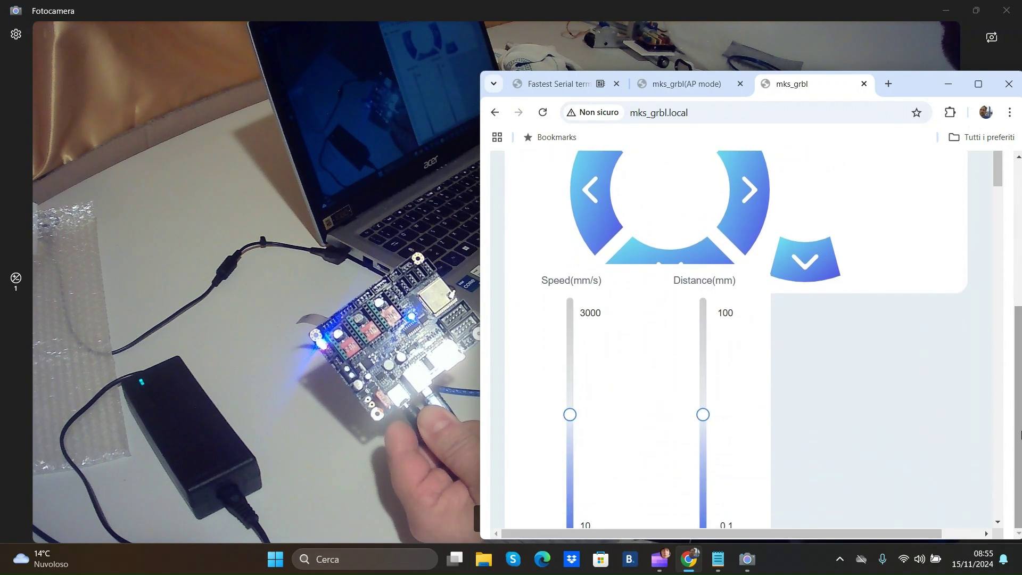
{"action": "left_click", "coordinate": [997, 369]}
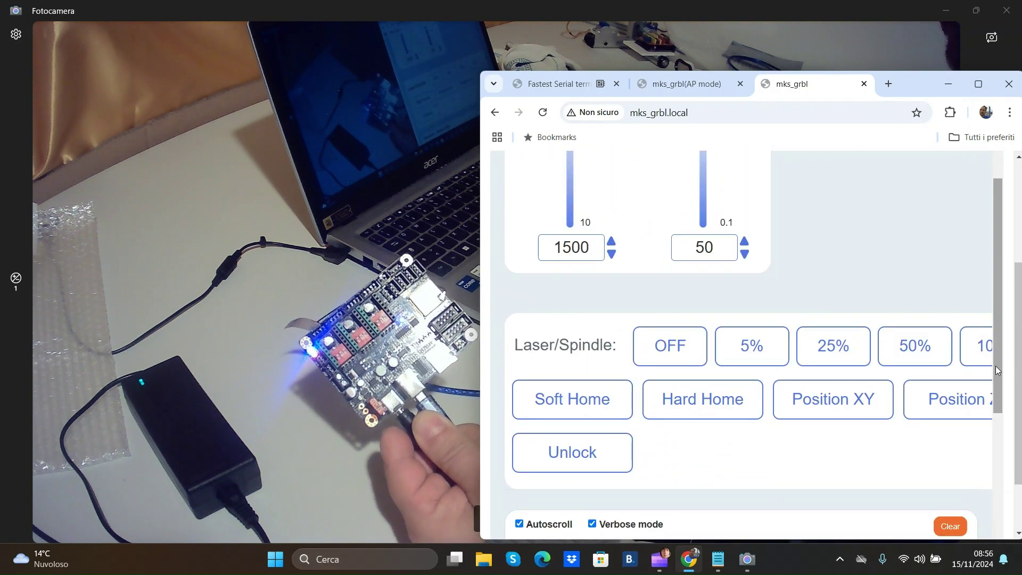